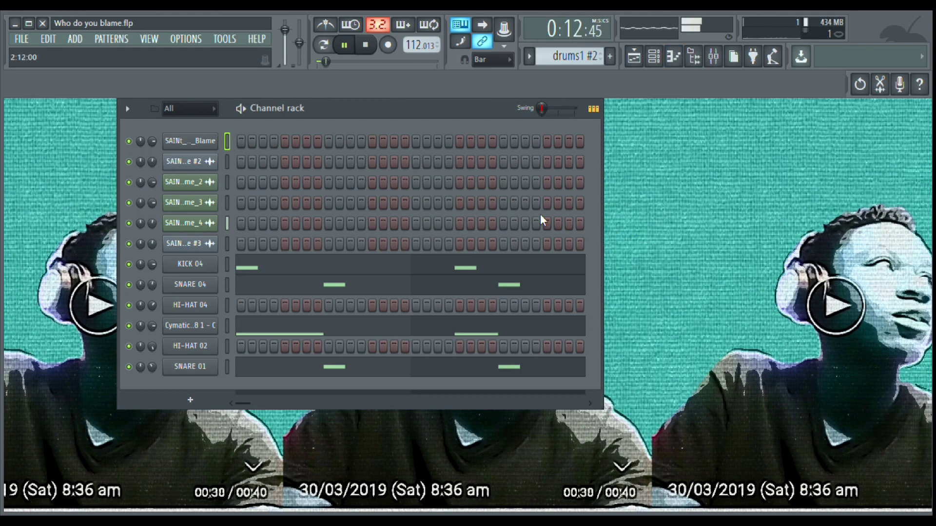
# Reposition the Channel rack window and stop the project's playback
pyautogui.moveTo(407, 109); pyautogui.dragTo(483, 110)
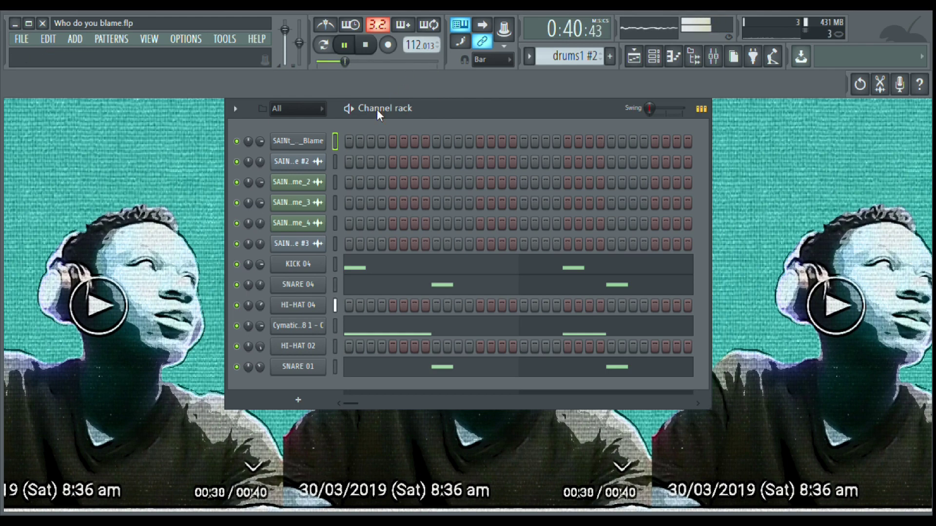
pyautogui.click(365, 45)
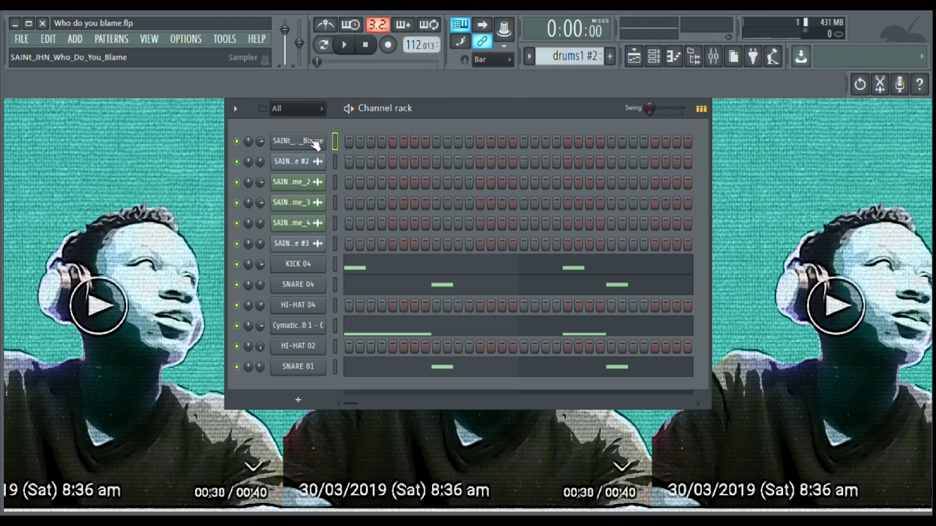
# Load the SAINt_JHN_Who_Do_You_Blame sample from its channel into an Edison audio editor and maximize the editor
pyautogui.click(315, 141)
pyautogui.moveTo(197, 400); pyautogui.dragTo(782, 78)
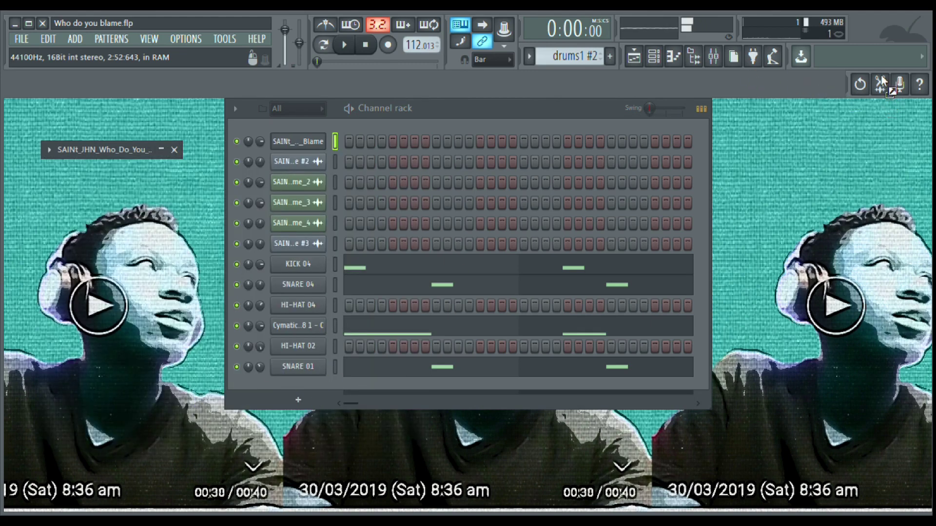
pyautogui.moveTo(883, 86); pyautogui.dragTo(882, 84)
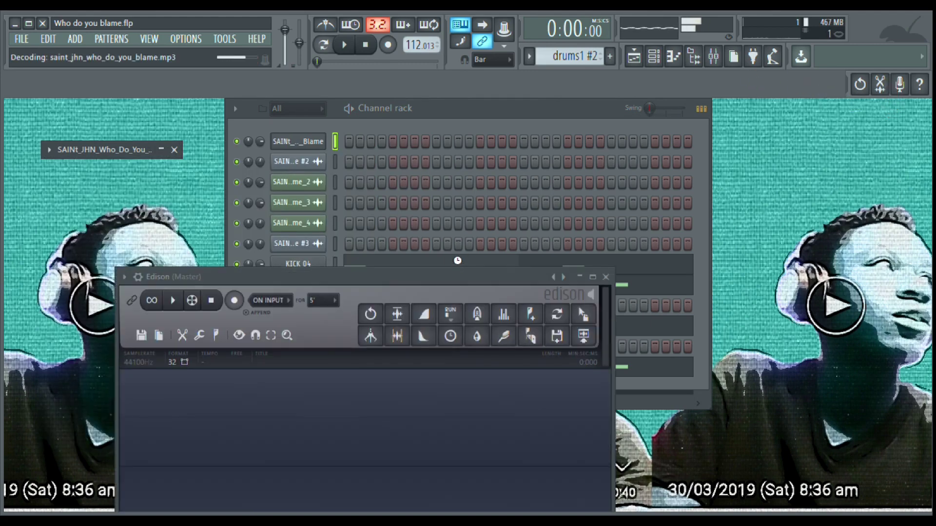
pyautogui.moveTo(417, 274); pyautogui.dragTo(489, 188)
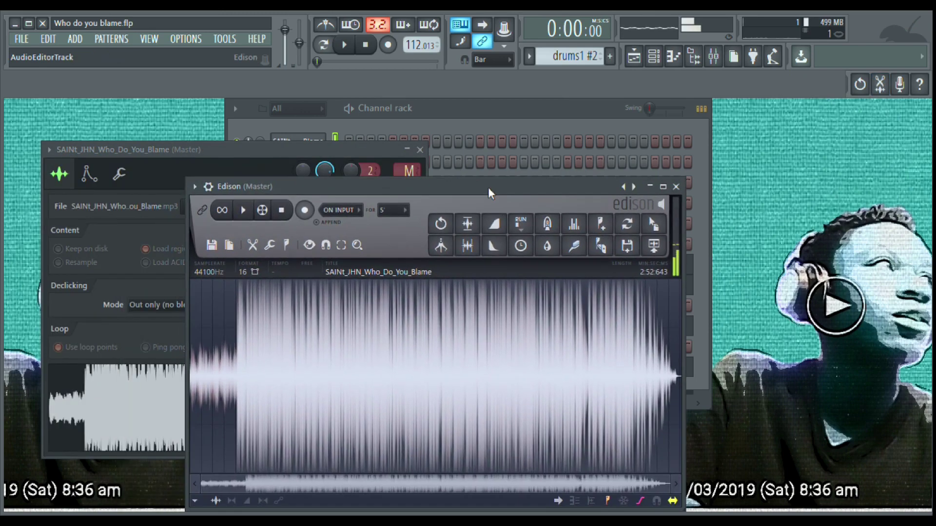
pyautogui.click(663, 188)
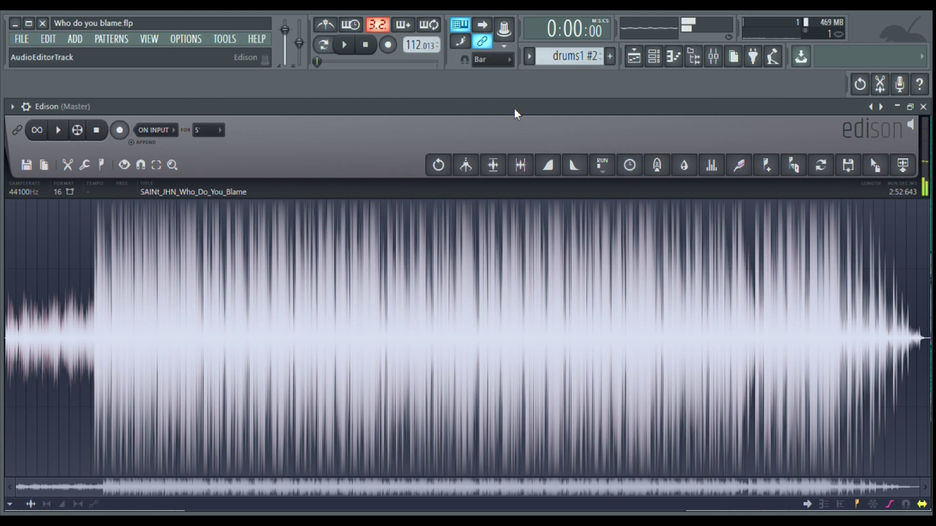
# Loop the quiet intro of the sample in Edison with a selection from 0:000 to 14:386
pyautogui.click(365, 45)
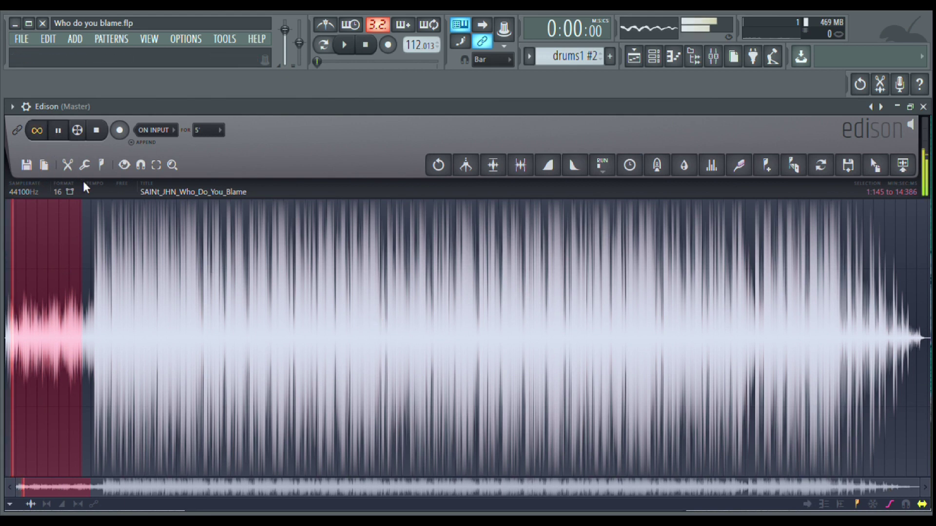
pyautogui.moveTo(10, 253); pyautogui.dragTo(0, 262)
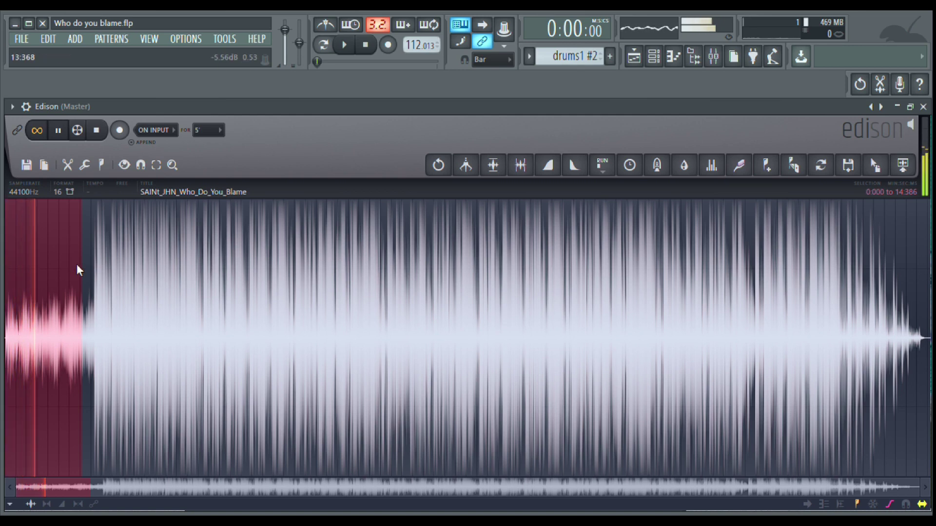
# Move the loop selection's start to the onset of the second sound at 0:613, adjusting it at sample level
pyautogui.scroll(10, 8, 266)
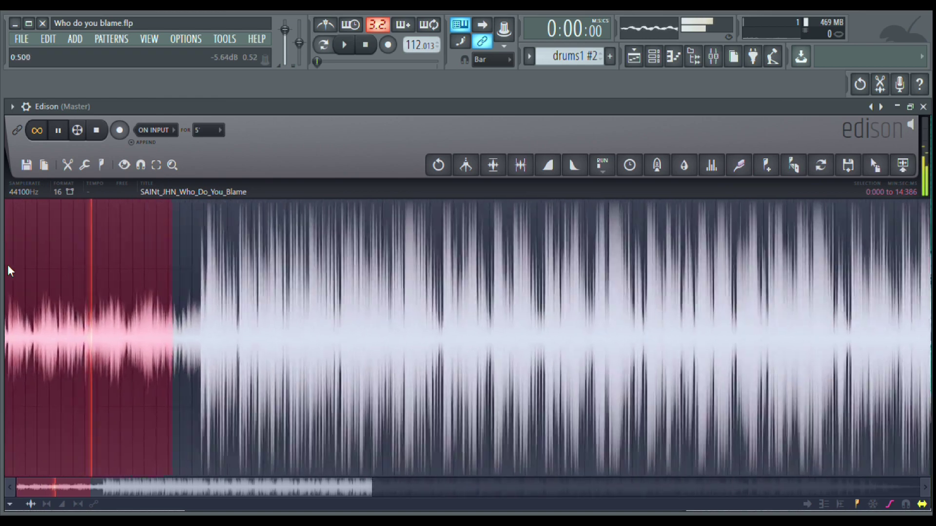
pyautogui.scroll(10, 13, 259)
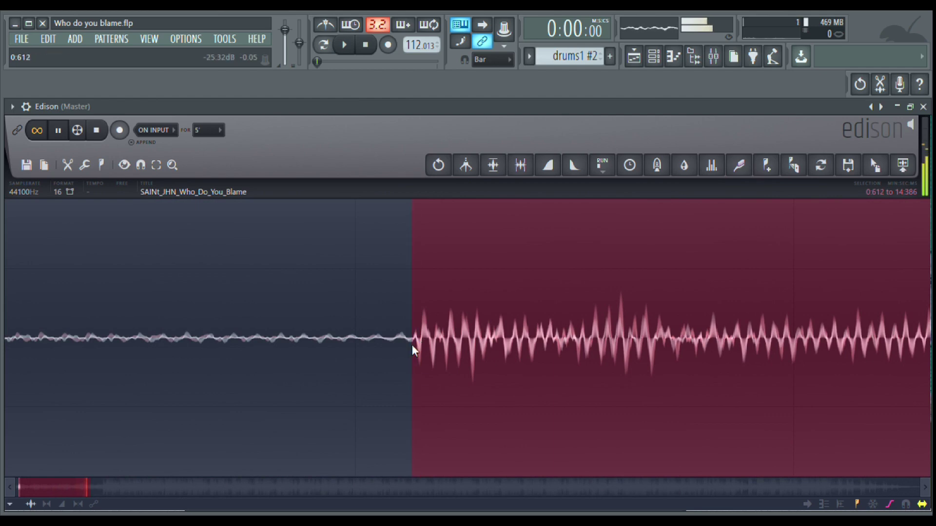
pyautogui.scroll(10, 412, 344)
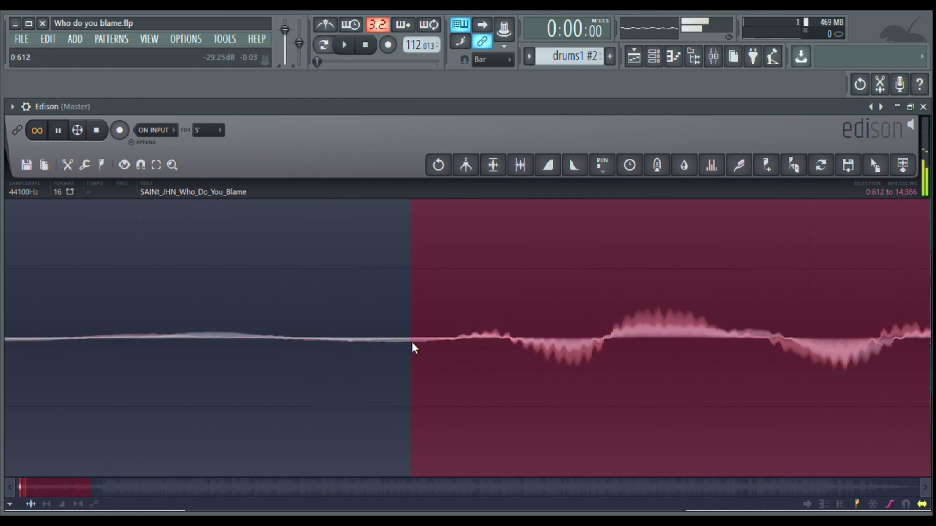
pyautogui.scroll(8, 412, 344)
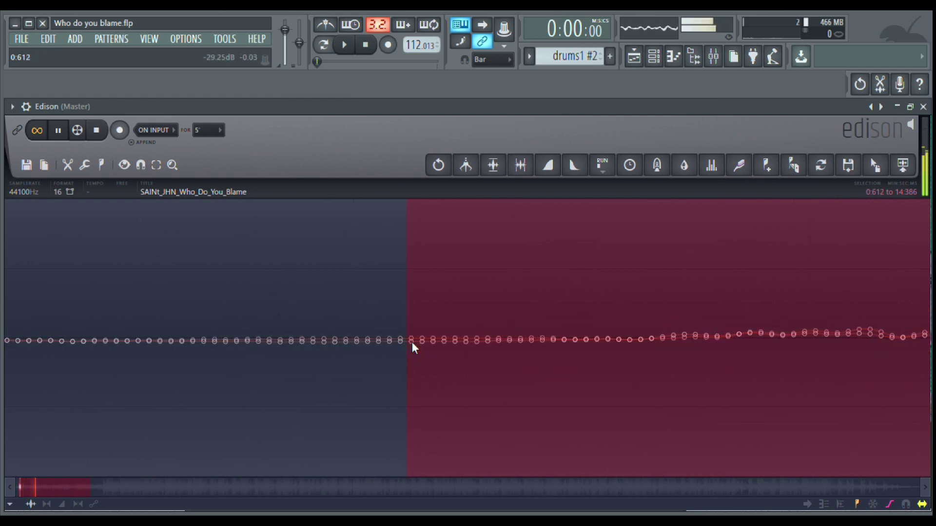
pyautogui.click(475, 343)
pyautogui.scroll(-8, 475, 344)
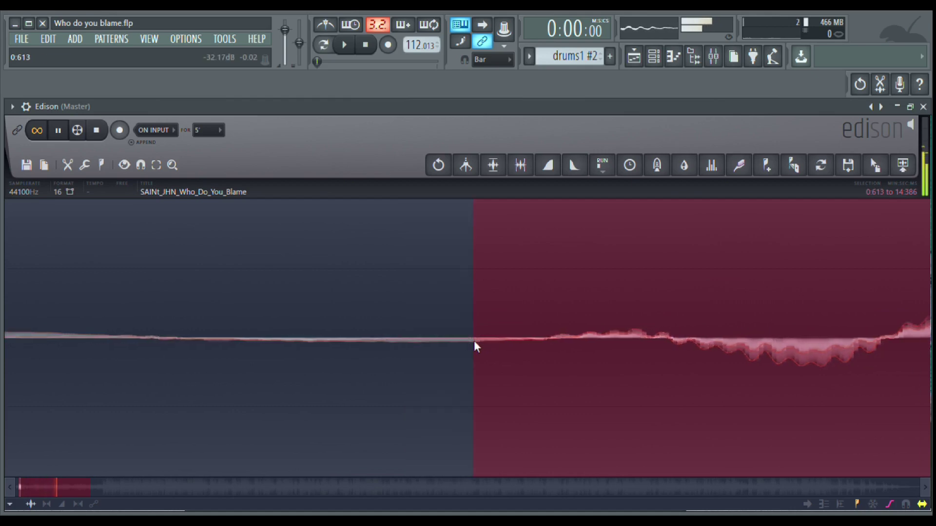
pyautogui.scroll(-8, 474, 341)
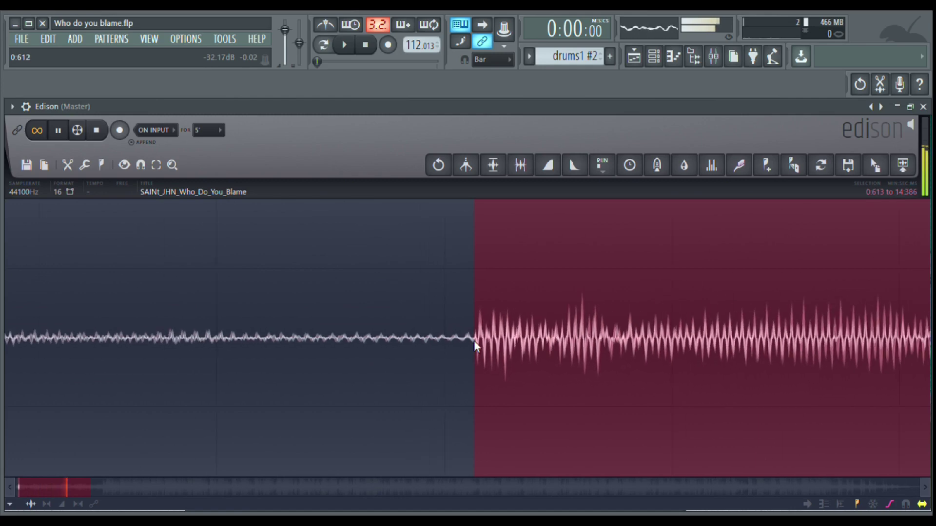
pyautogui.scroll(-6, 475, 341)
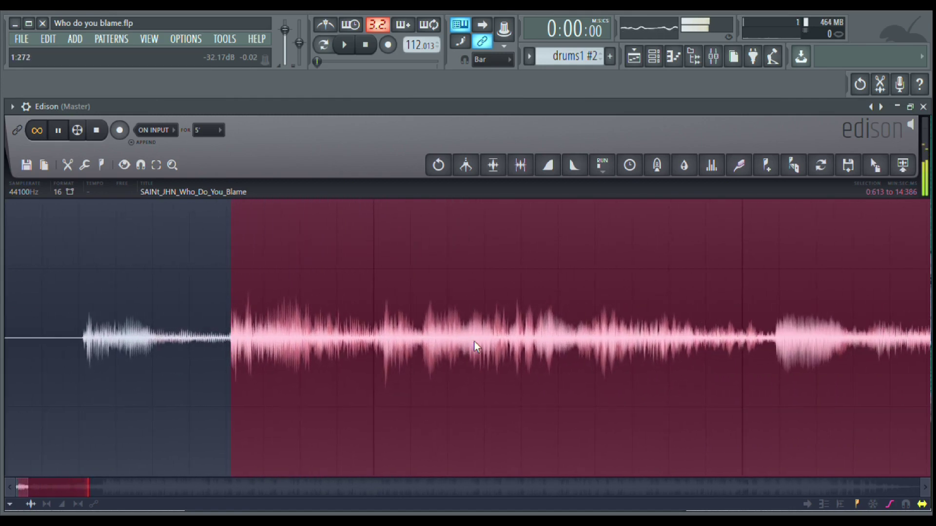
pyautogui.press('space')
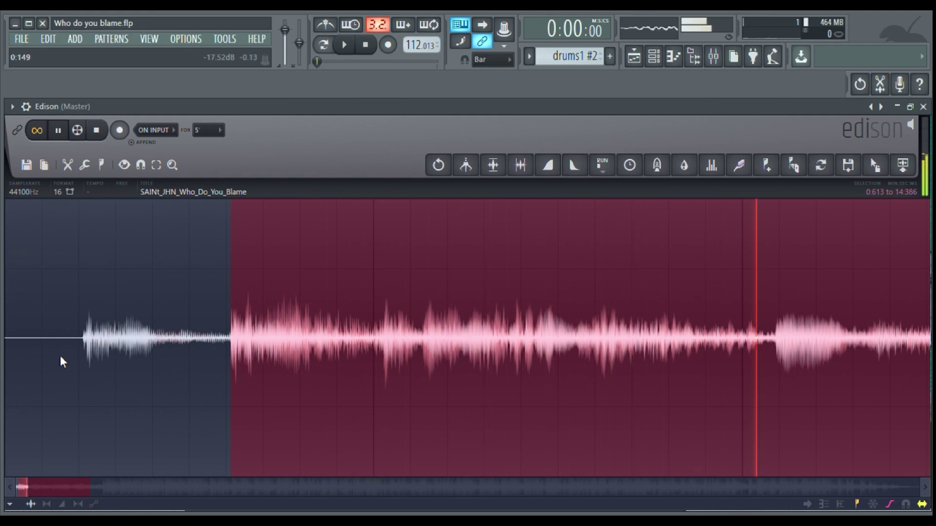
# Move the loop selection's start back to the first audible onset and fine-tune it to 0:212
pyautogui.rightClick(80, 338)
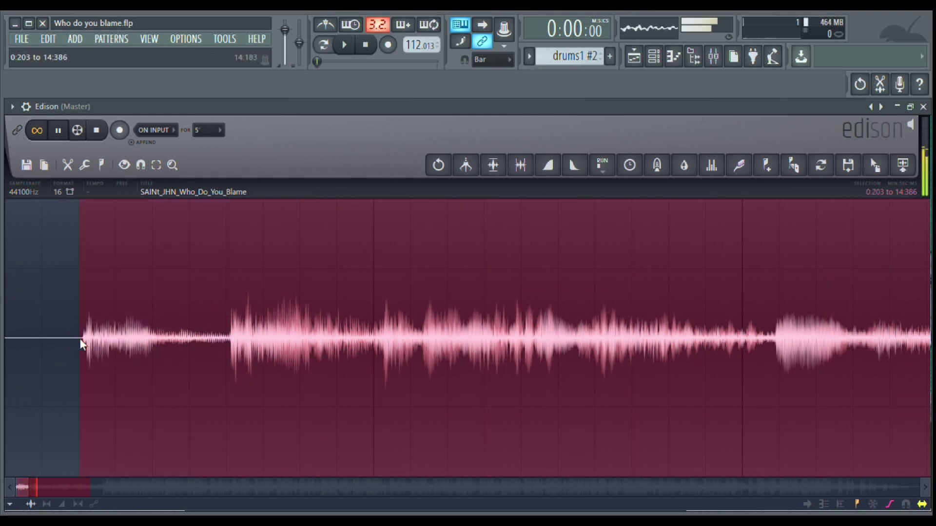
pyautogui.scroll(3, 80, 338)
pyautogui.scroll(4, 80, 338)
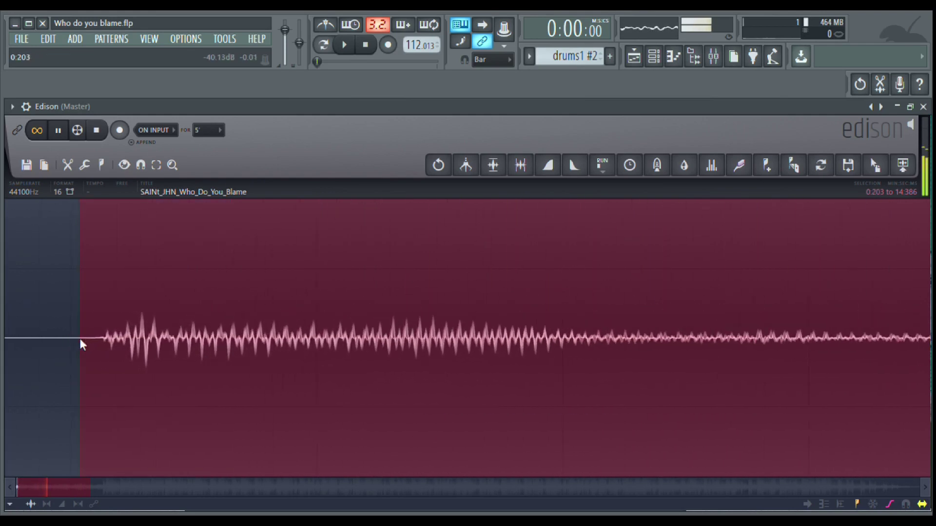
pyautogui.rightClick(131, 338)
pyautogui.scroll(5, 130, 338)
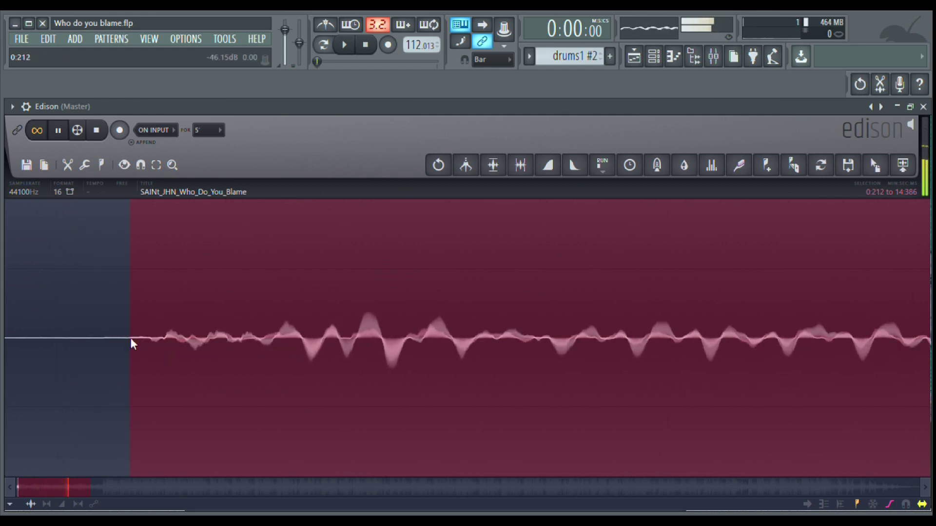
pyautogui.scroll(3, 130, 338)
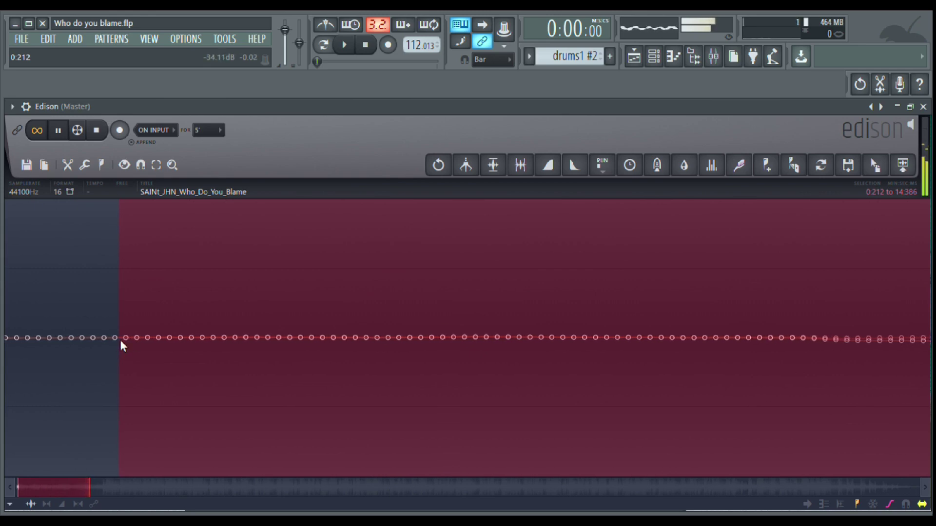
pyautogui.rightClick(121, 339)
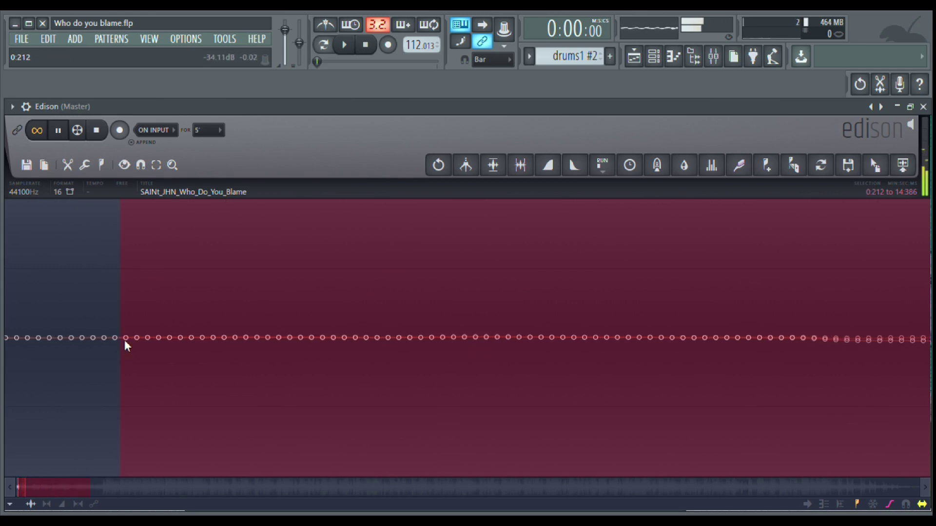
pyautogui.scroll(-5, 125, 341)
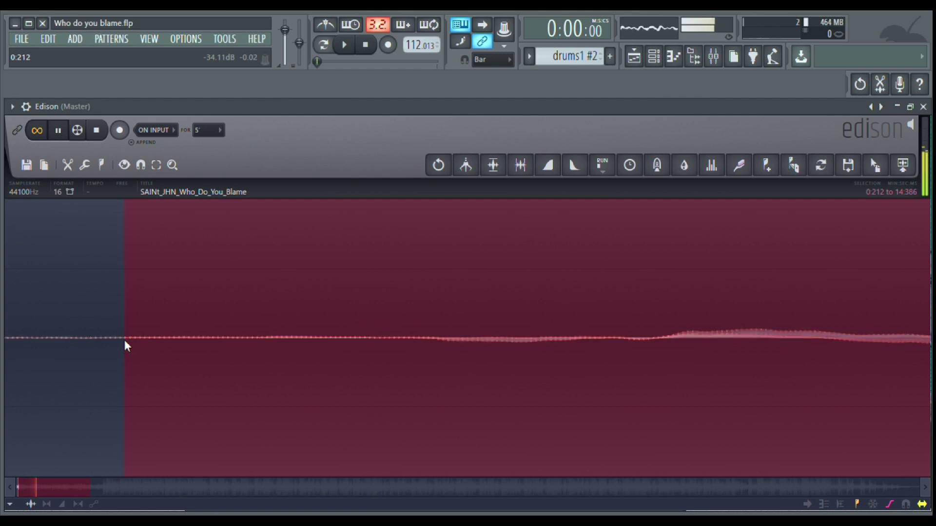
pyautogui.scroll(-5, 125, 340)
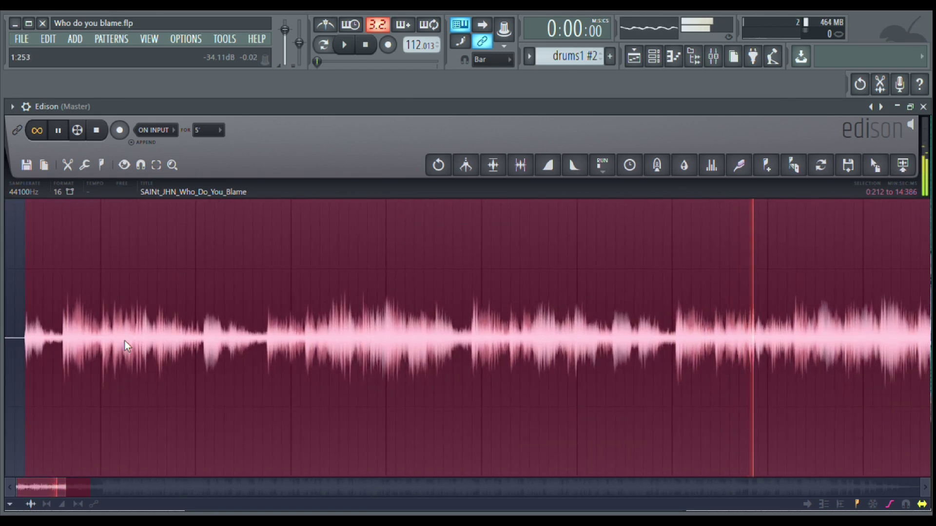
pyautogui.scroll(-3, 124, 340)
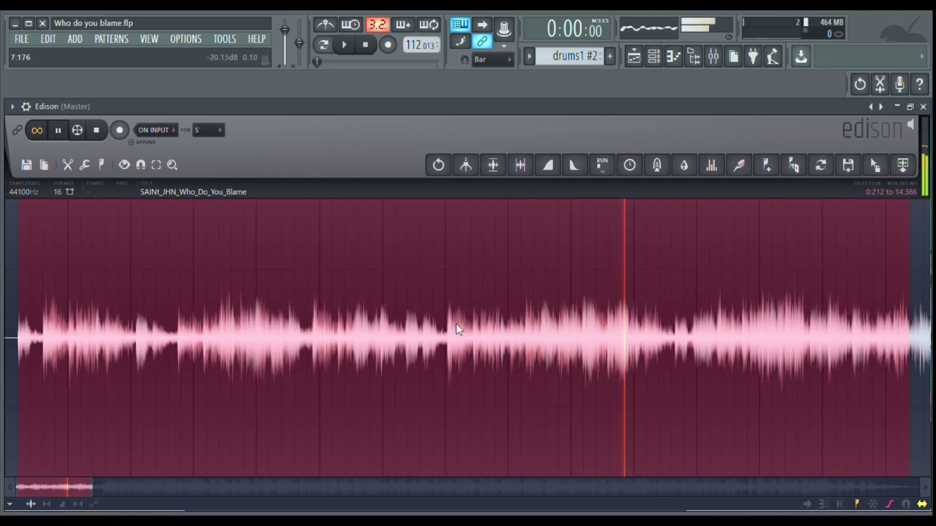
# Try the loop selection's start at 7:013, then return it to the first audible onset at 0:213
pyautogui.click(447, 343)
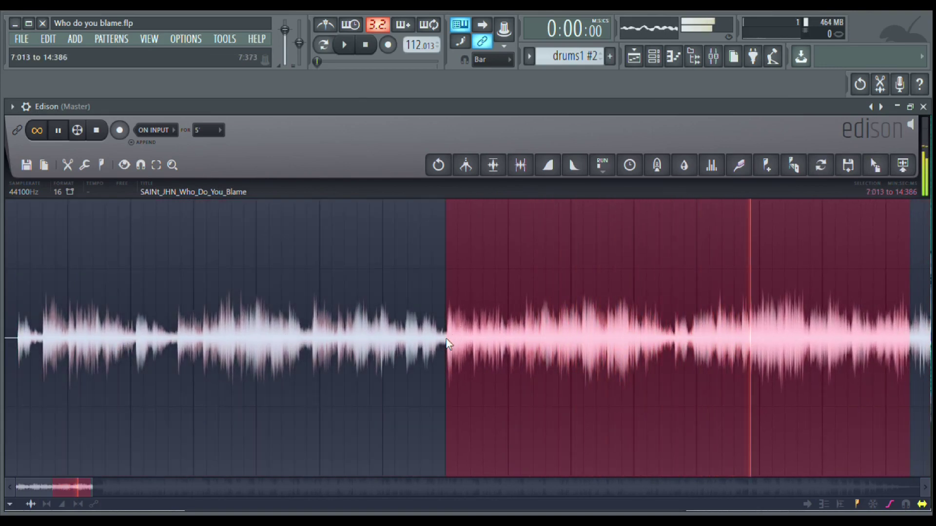
pyautogui.moveTo(447, 343); pyautogui.dragTo(15, 375)
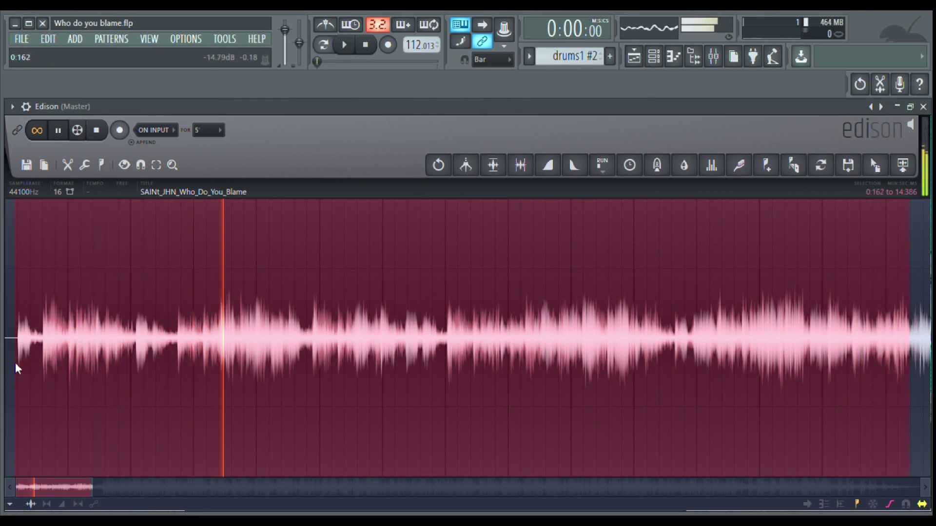
pyautogui.scroll(3, 16, 349)
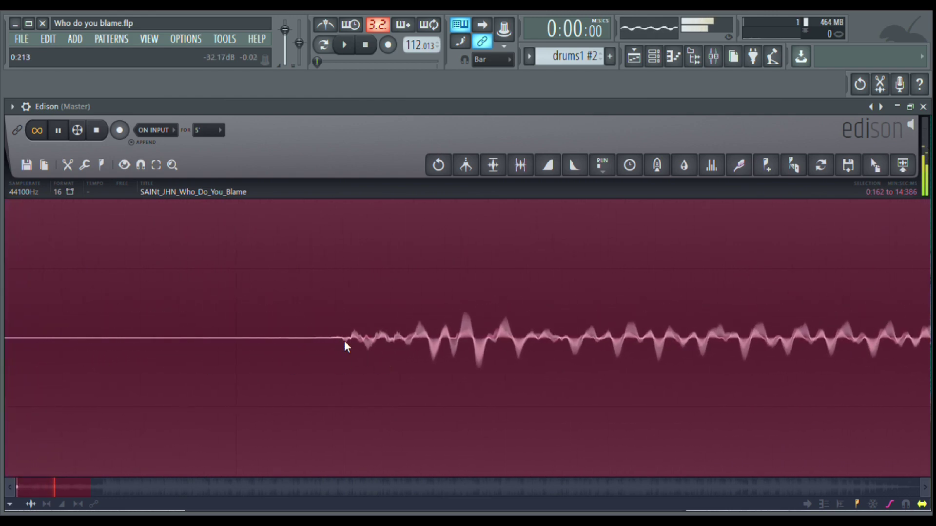
pyautogui.scroll(5, 341, 341)
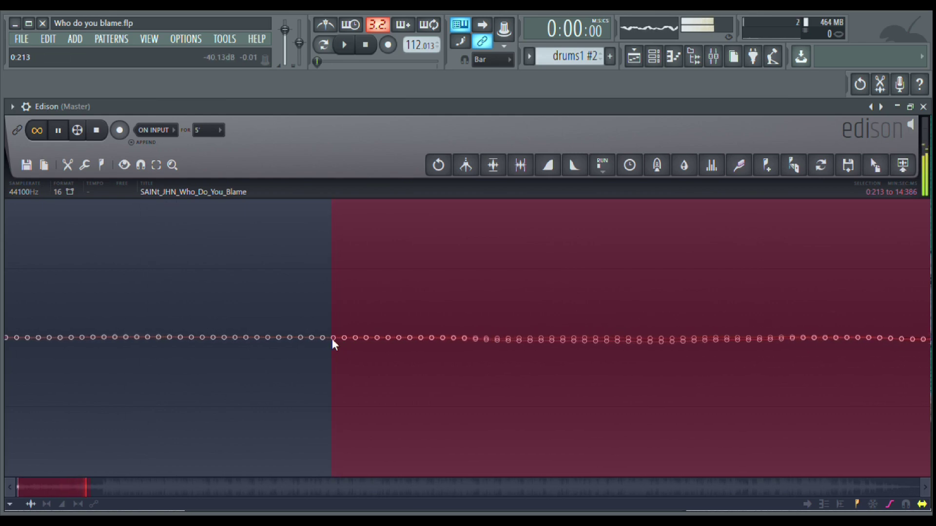
# Shorten the loop selection by moving its end back from the intro's later part to 7:069
pyautogui.scroll(-4, 333, 344)
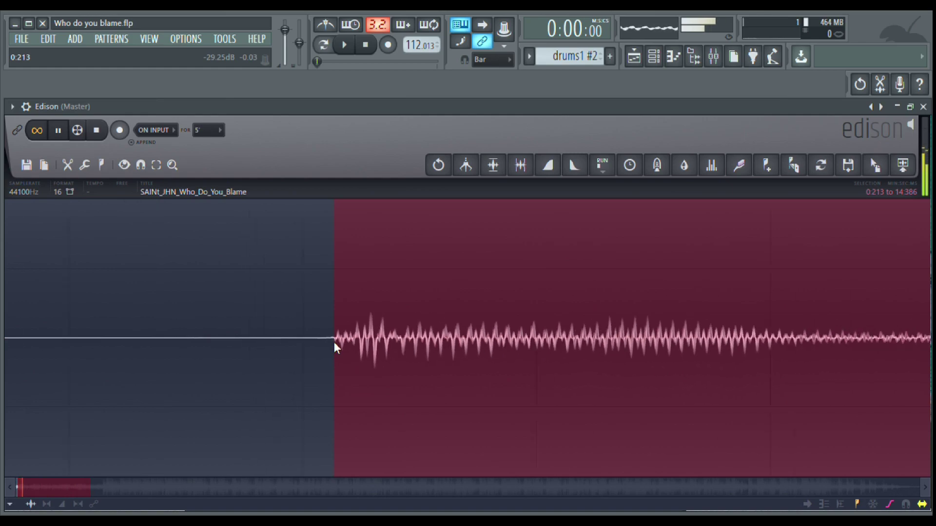
pyautogui.scroll(-5, 334, 342)
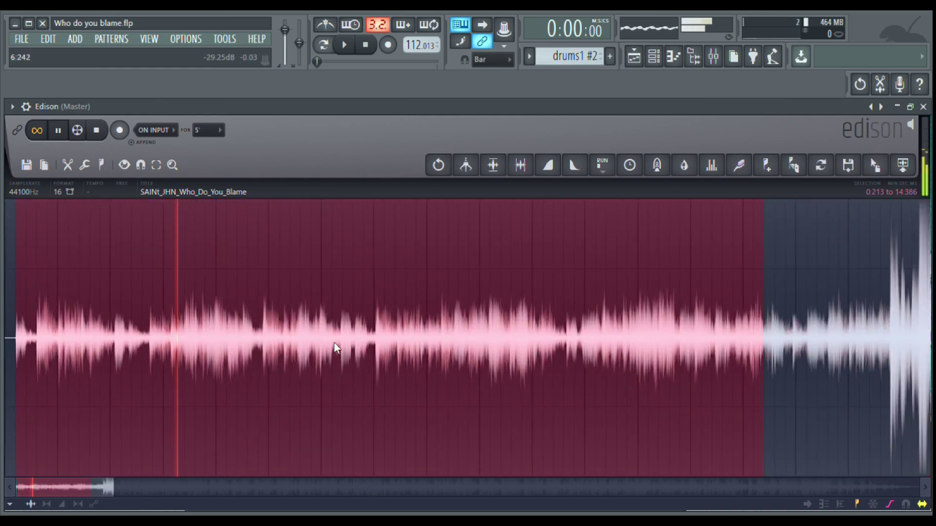
pyautogui.scroll(-2, 334, 343)
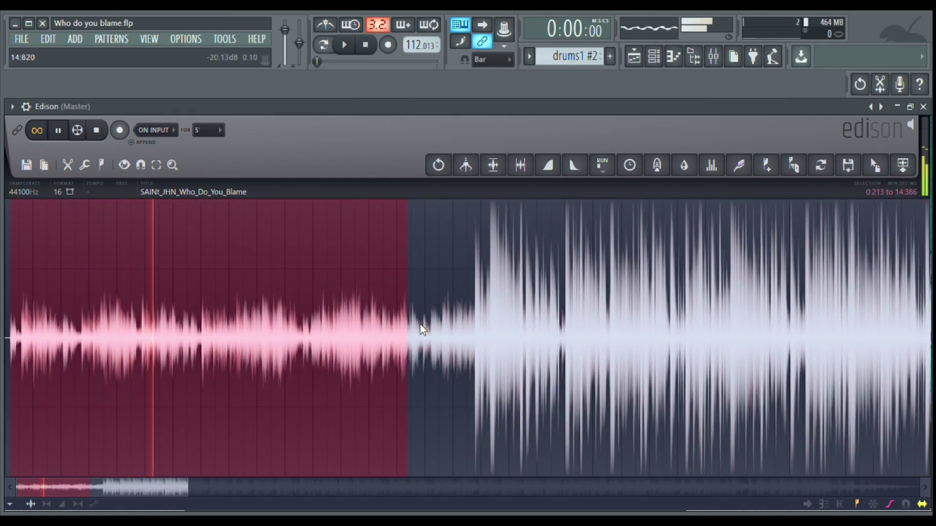
pyautogui.moveTo(422, 330); pyautogui.dragTo(203, 369)
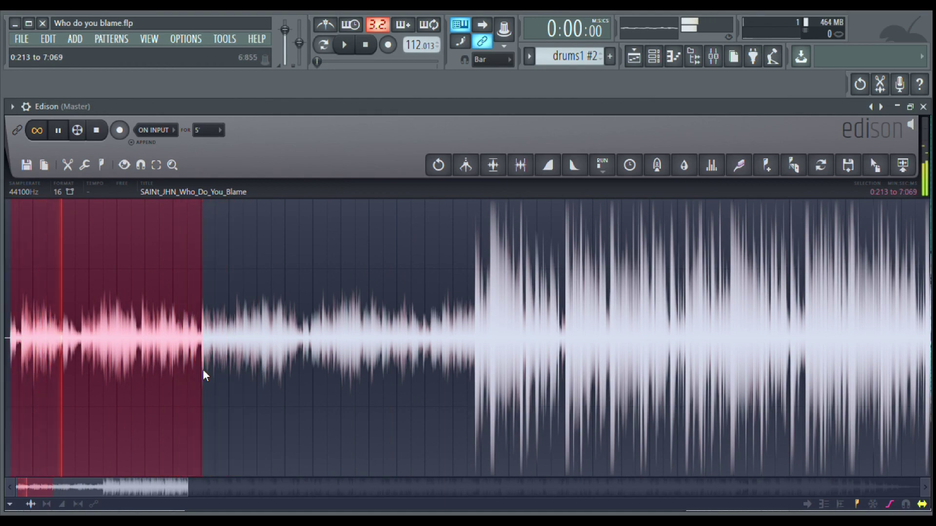
# Fine-tune the loop selection's end at sample level to 7:000, just before the next sound's onset
pyautogui.scroll(1, 194, 339)
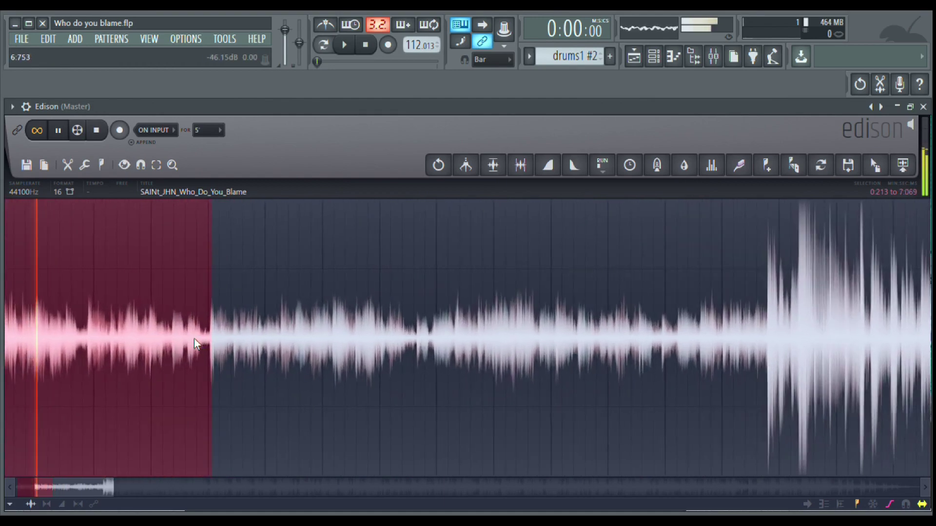
pyautogui.scroll(3, 194, 338)
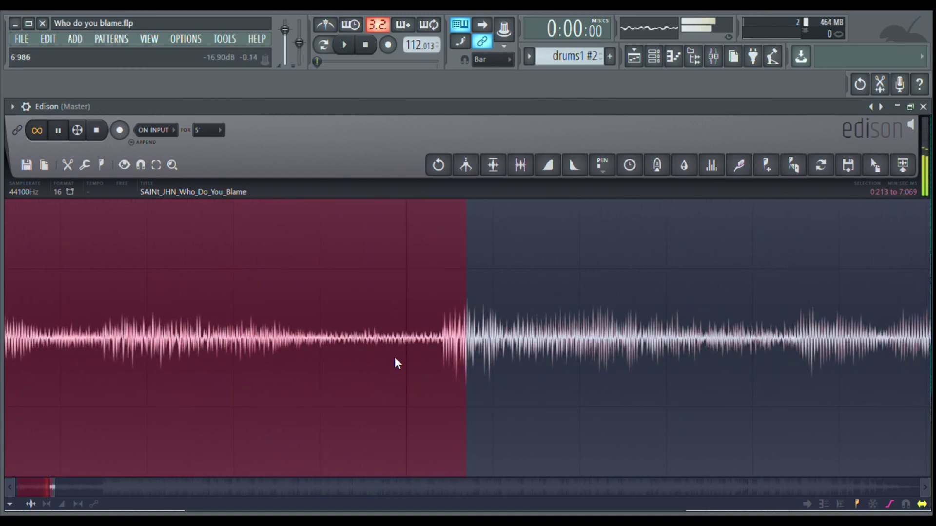
pyautogui.scroll(3, 397, 343)
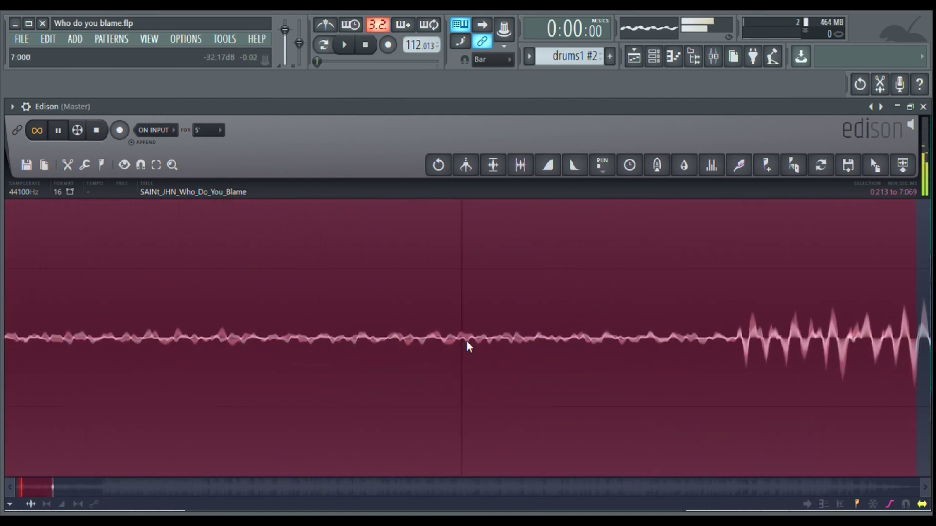
pyautogui.scroll(4, 461, 340)
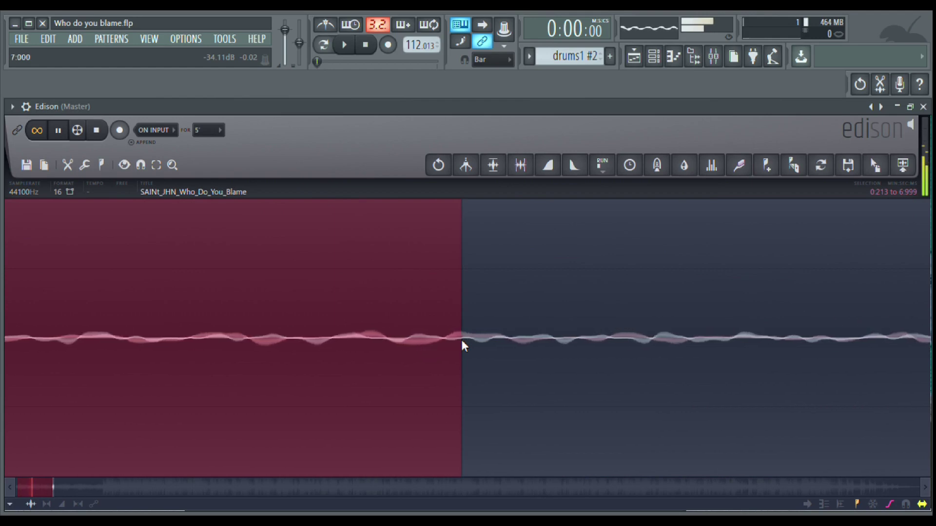
pyautogui.scroll(2, 461, 341)
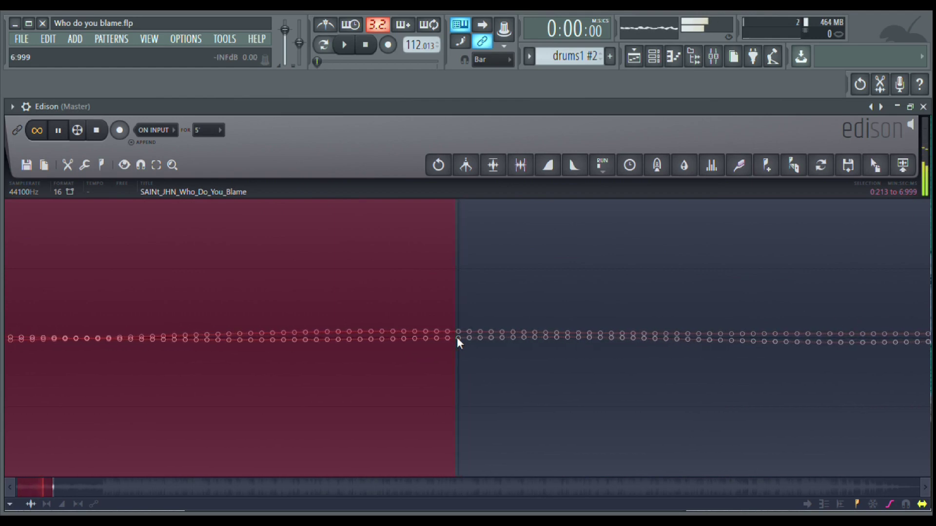
pyautogui.scroll(-5, 457, 337)
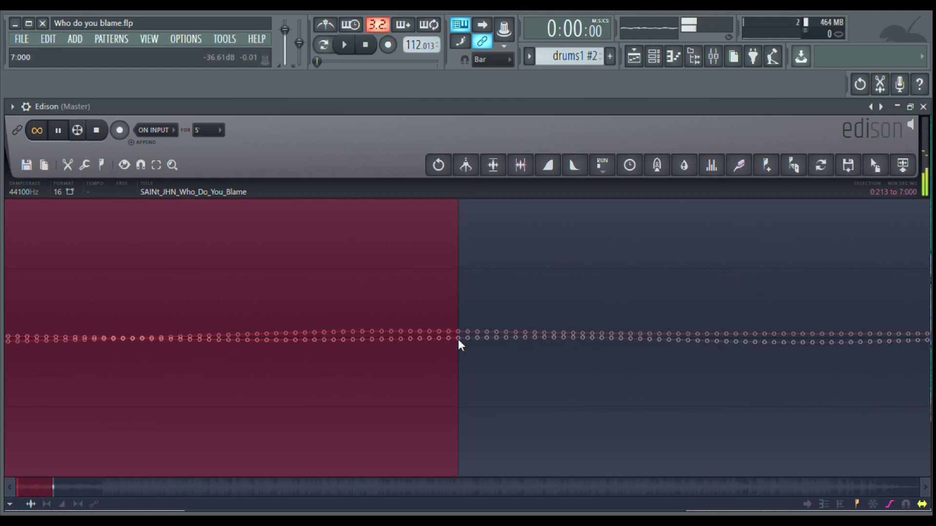
# Export the selected audio from Edison into the playlist as a clip on Track 10, starting at bar 1
pyautogui.scroll(-6, 458, 339)
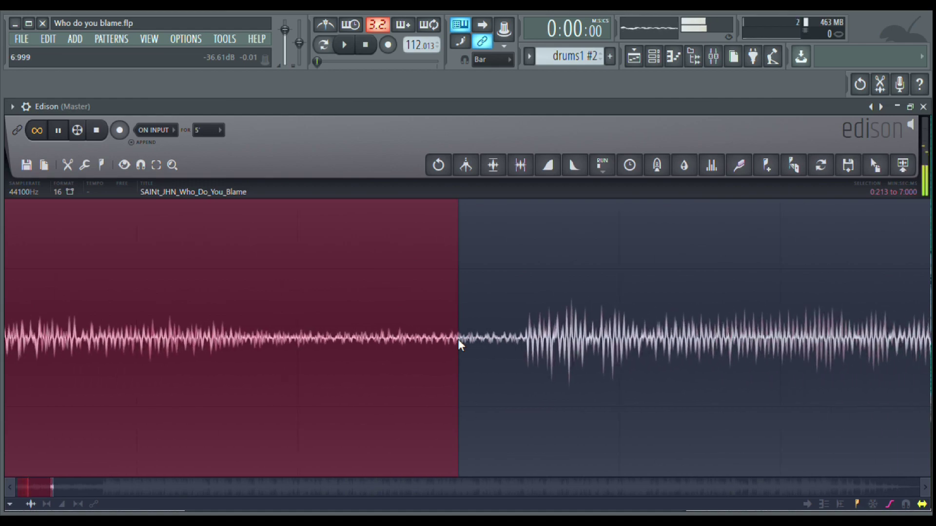
pyautogui.scroll(-3, 261, 361)
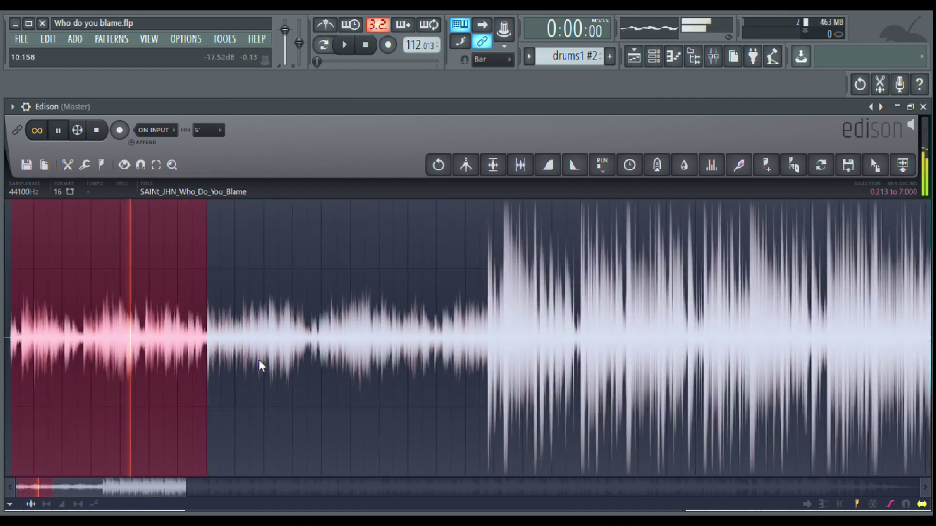
pyautogui.scroll(-3, 125, 365)
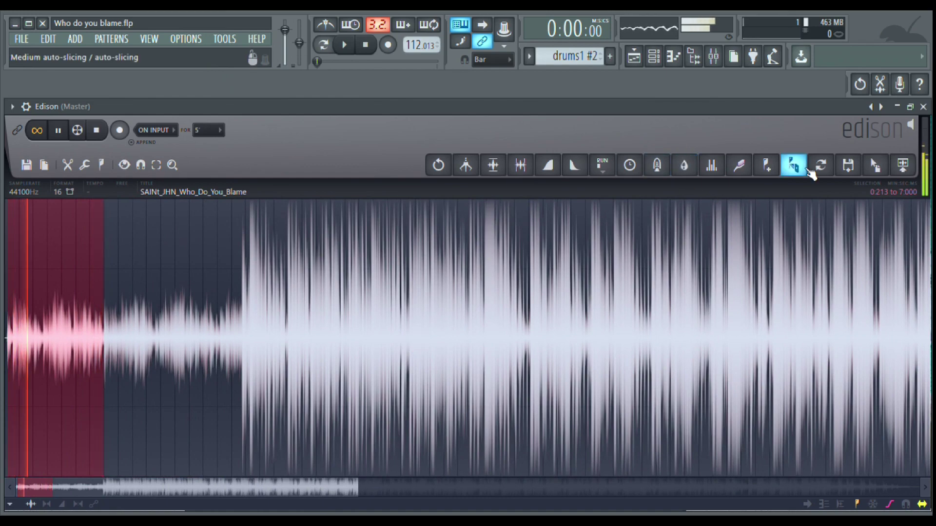
pyautogui.moveTo(876, 166); pyautogui.dragTo(681, 123)
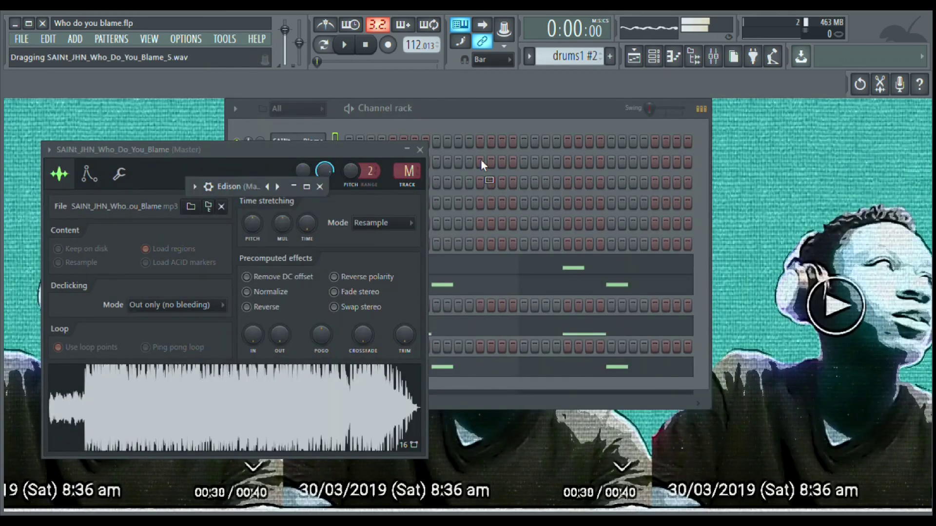
pyautogui.moveTo(627, 87); pyautogui.dragTo(149, 226)
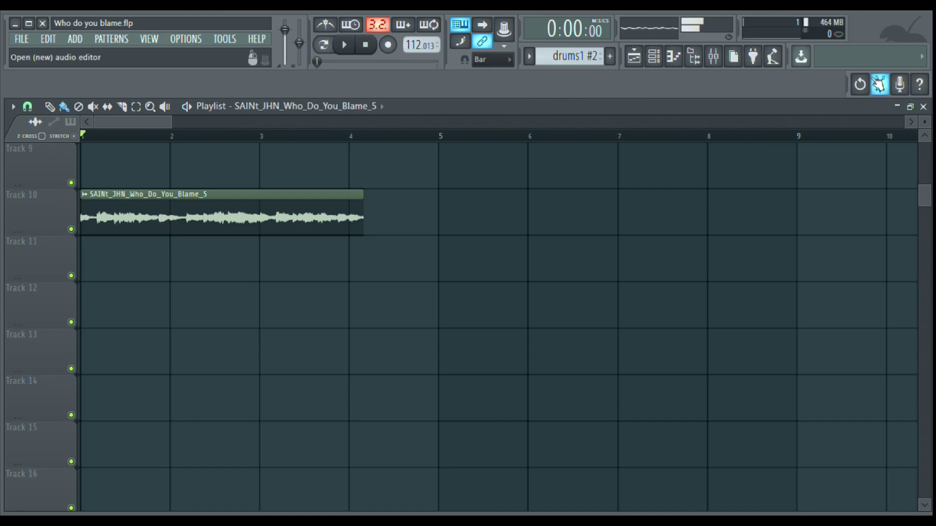
# Stop the Edison playback and close the playlist, Edison and the sample's channel settings
pyautogui.click(924, 107)
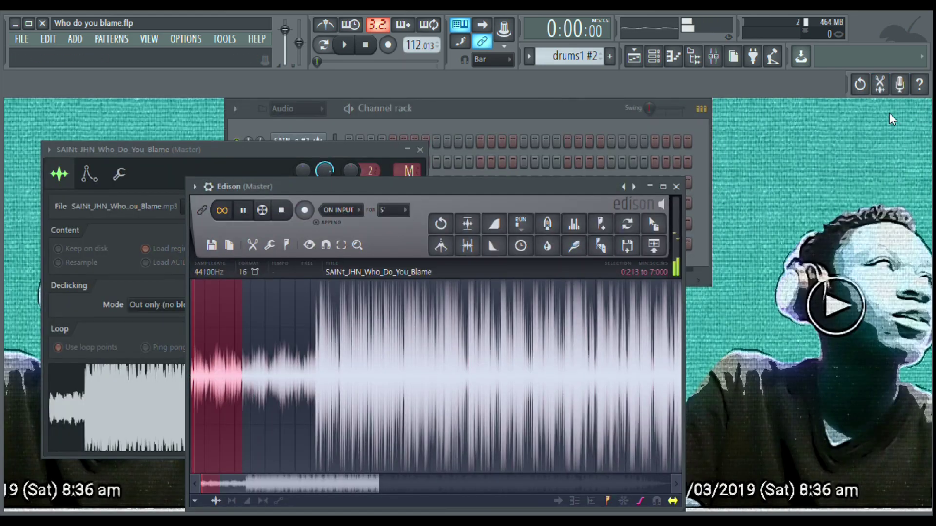
pyautogui.click(244, 217)
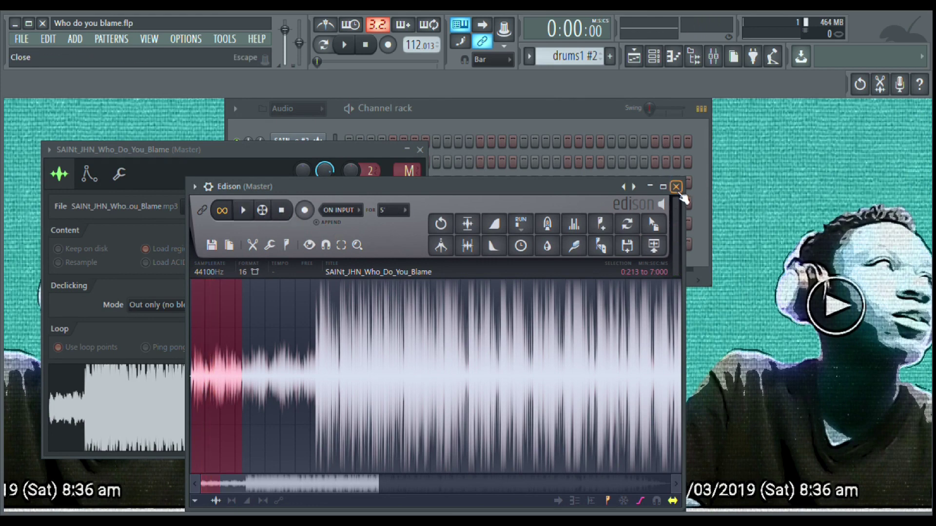
pyautogui.click(676, 187)
pyautogui.click(420, 150)
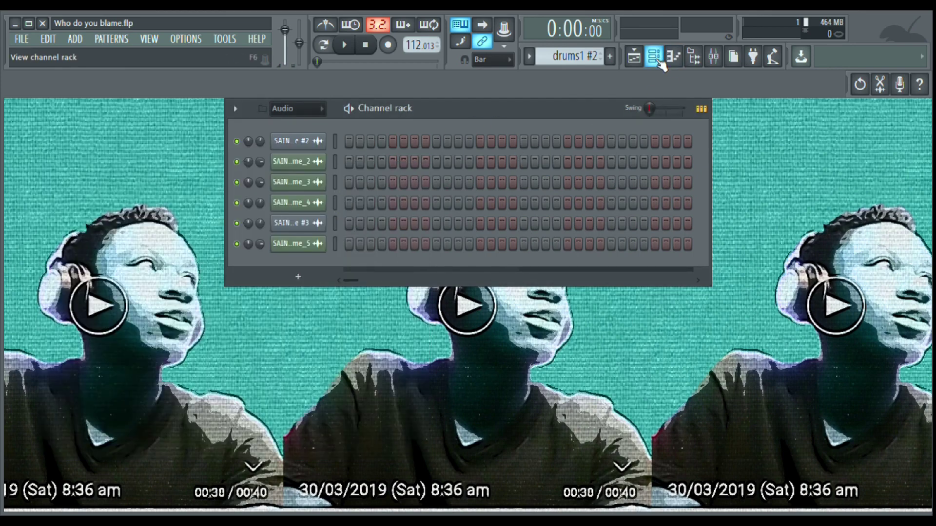
# Reopen the playlist, solo Track 10 and play the song
pyautogui.click(633, 56)
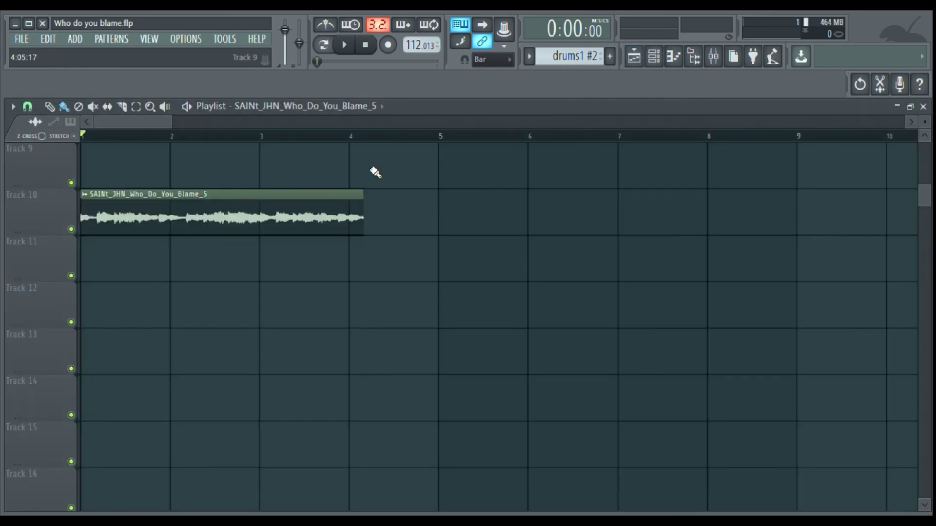
pyautogui.rightClick(72, 229)
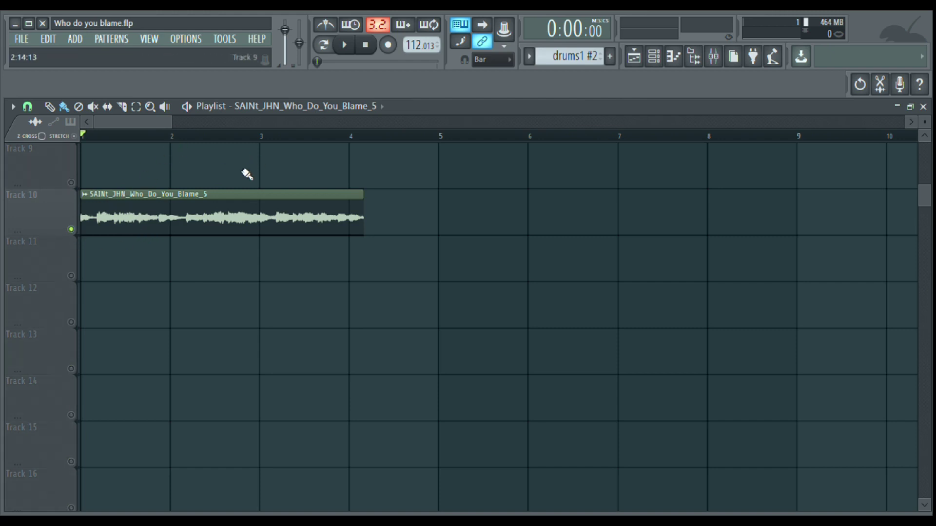
pyautogui.click(348, 47)
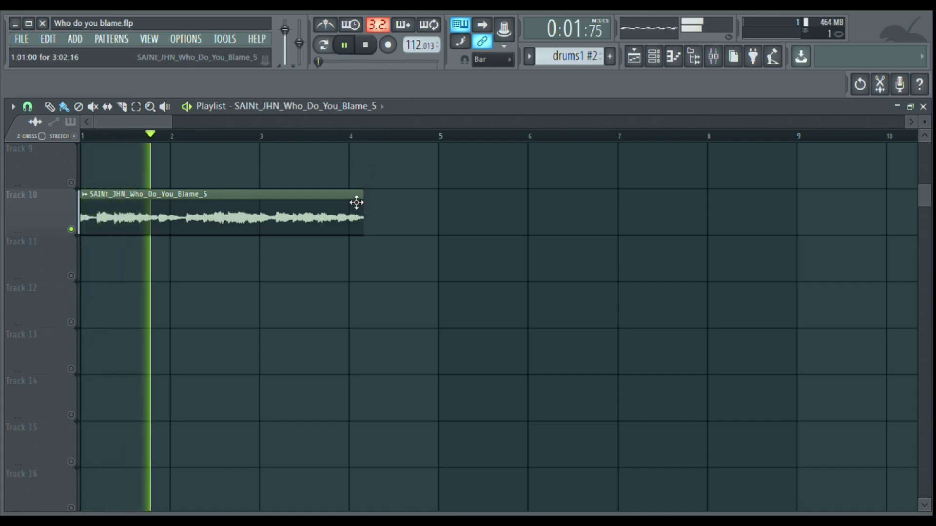
# Trim the Track 10 clip to end at bar 4 and place copies of it at bars 4 and 7
pyautogui.click(123, 107)
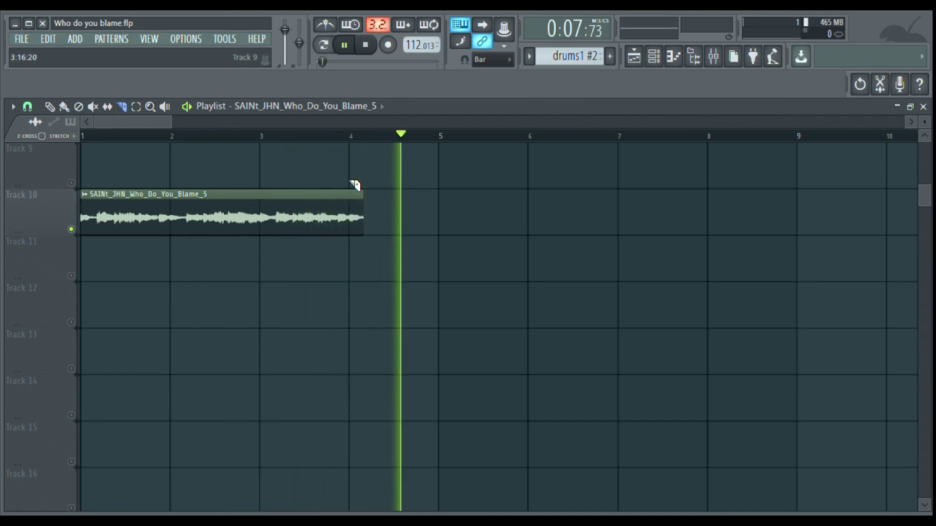
pyautogui.moveTo(353, 184); pyautogui.dragTo(365, 253)
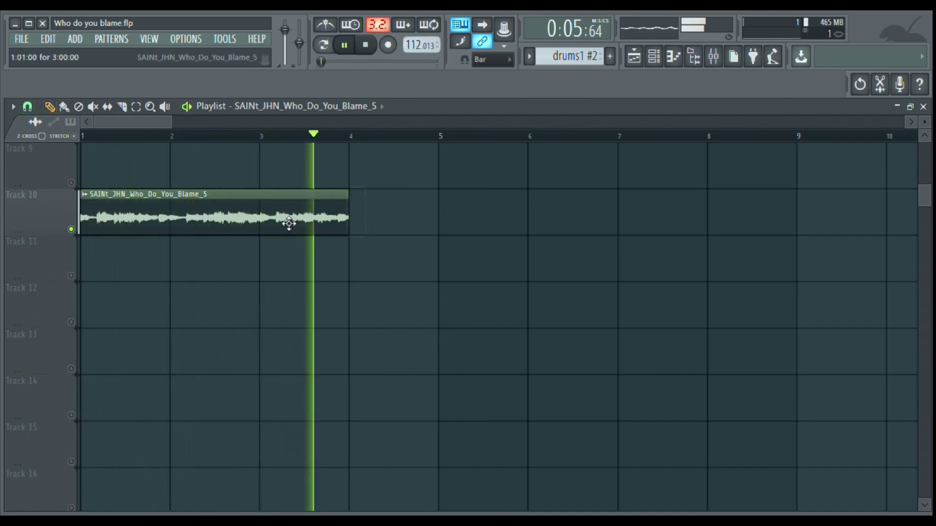
pyautogui.click(363, 229)
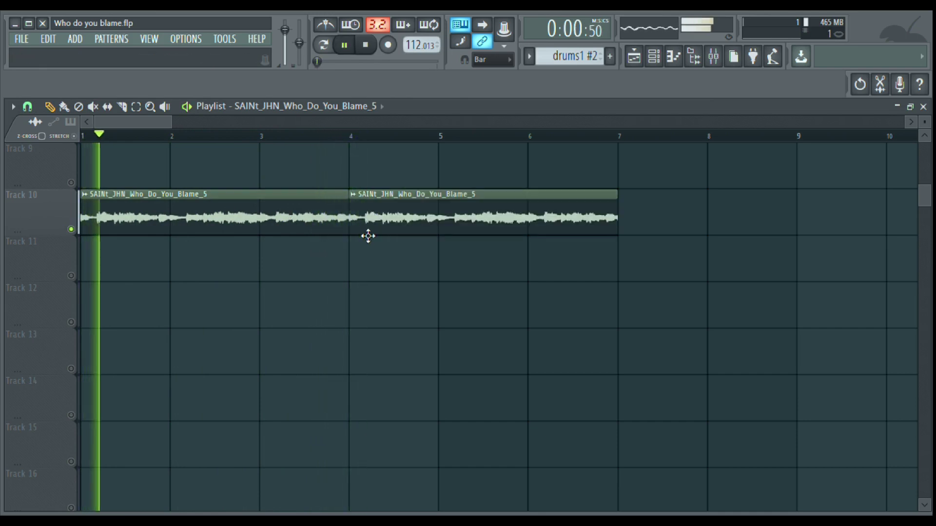
pyautogui.click(629, 227)
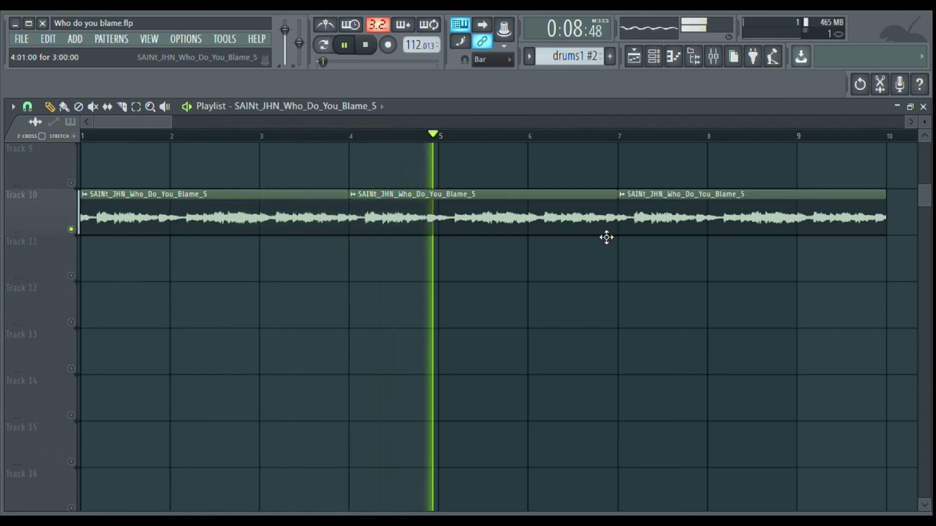
# Listen to the transitions between the three consecutive Track 10 clips and restart playback from the beginning
pyautogui.scroll(-1, 606, 238)
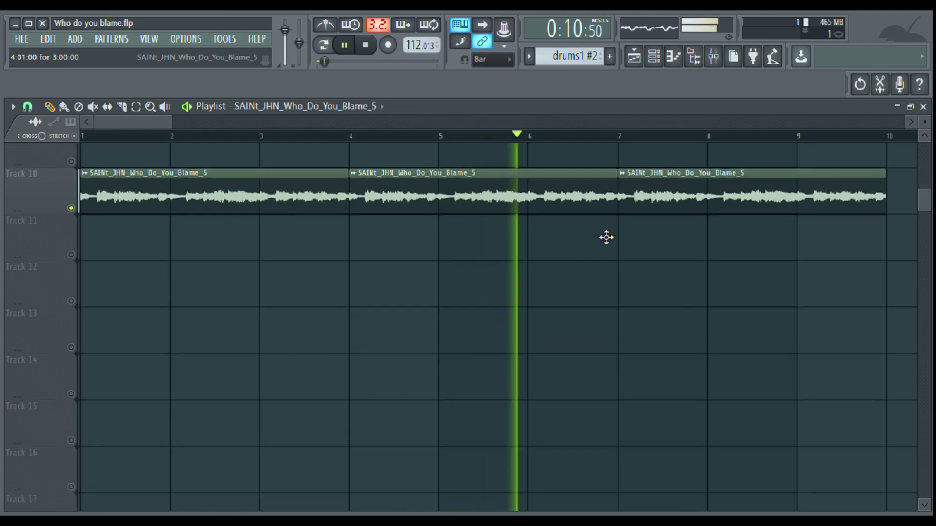
pyautogui.scroll(1, 606, 237)
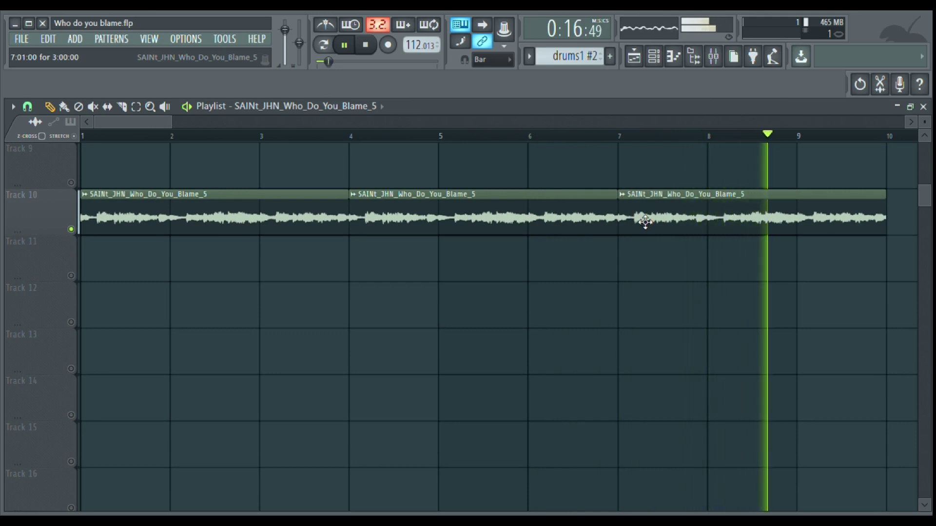
pyautogui.press('space')
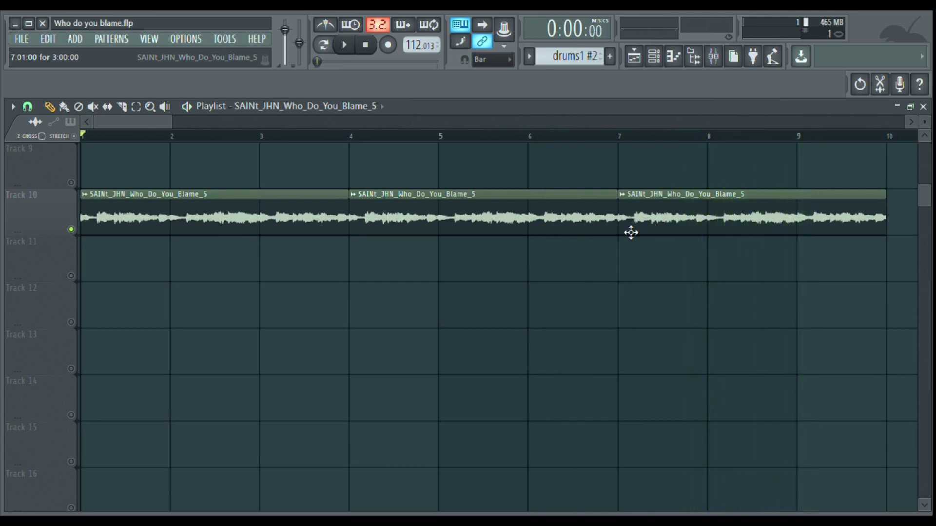
pyautogui.press('space')
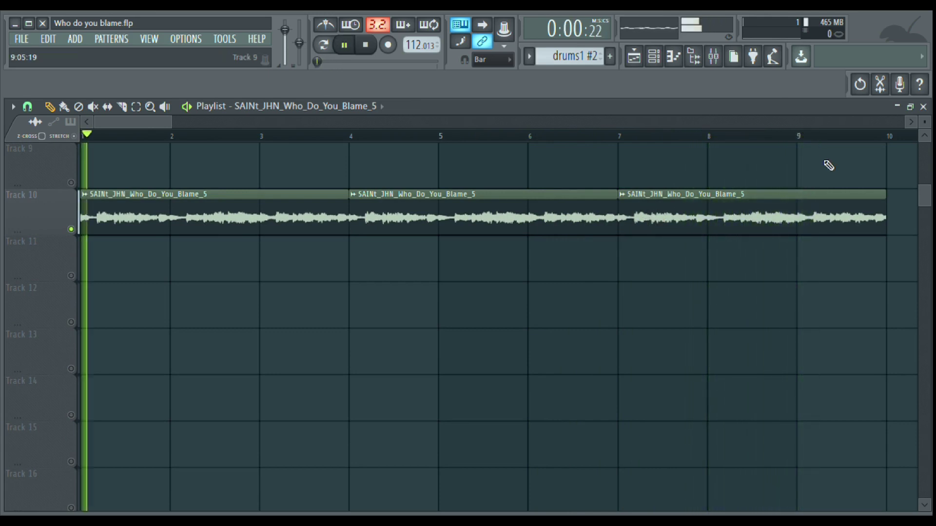
# Close the playlist and play the drums1 pattern in pattern mode
pyautogui.click(923, 107)
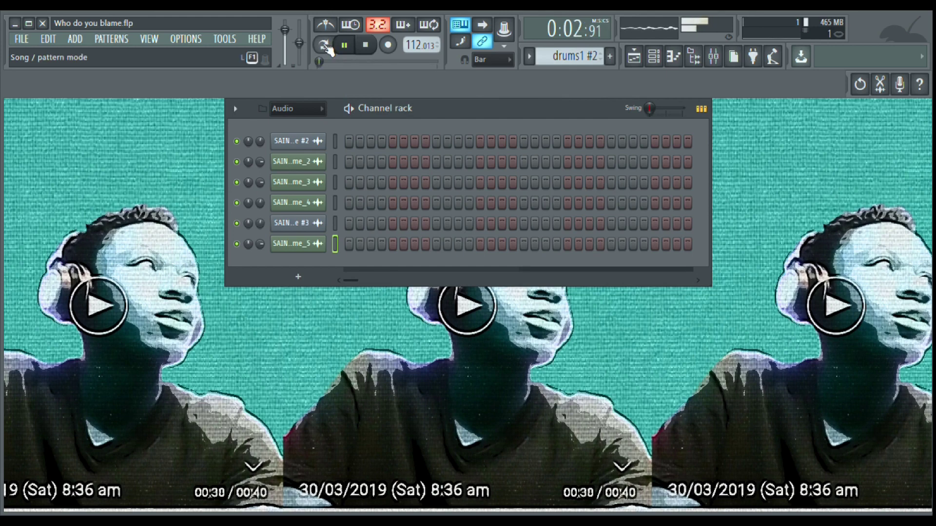
pyautogui.click(323, 45)
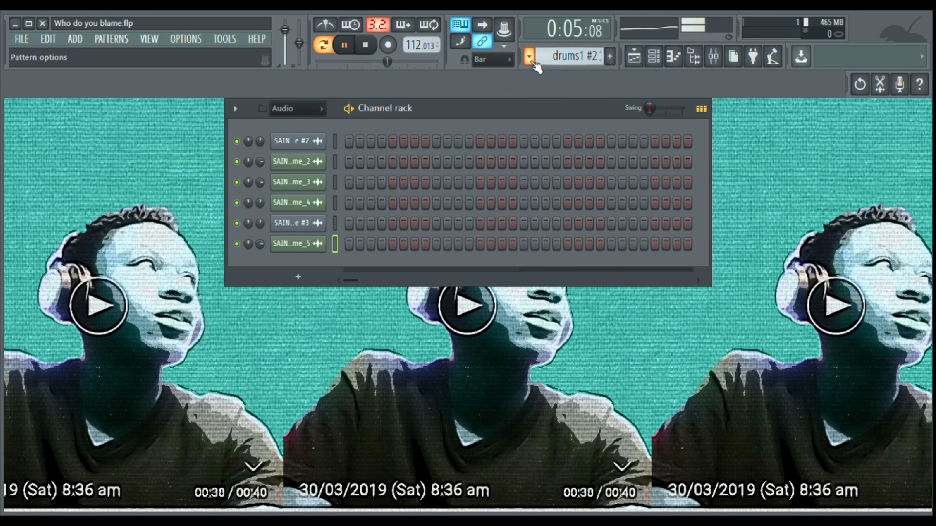
pyautogui.click(561, 95)
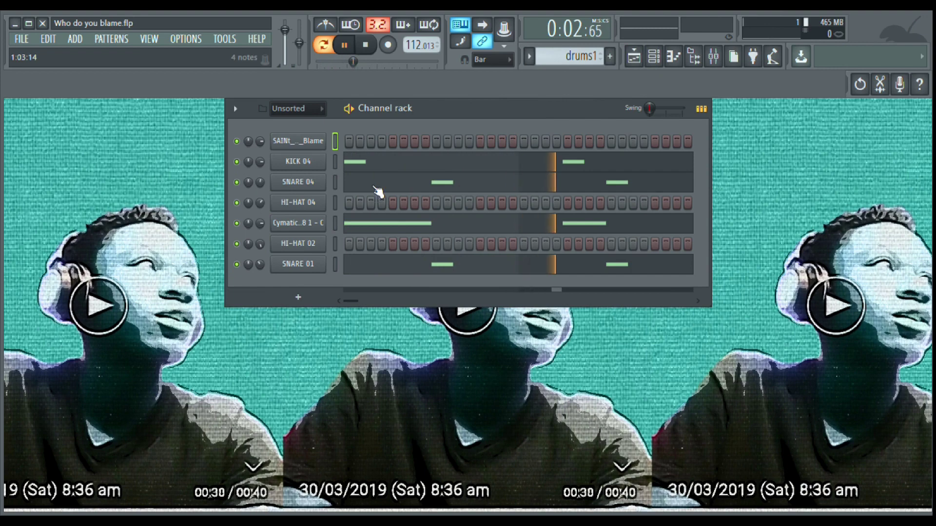
# Examine the KICK 04 notes of the drums1 pattern in the piano roll and close it
pyautogui.click(401, 162)
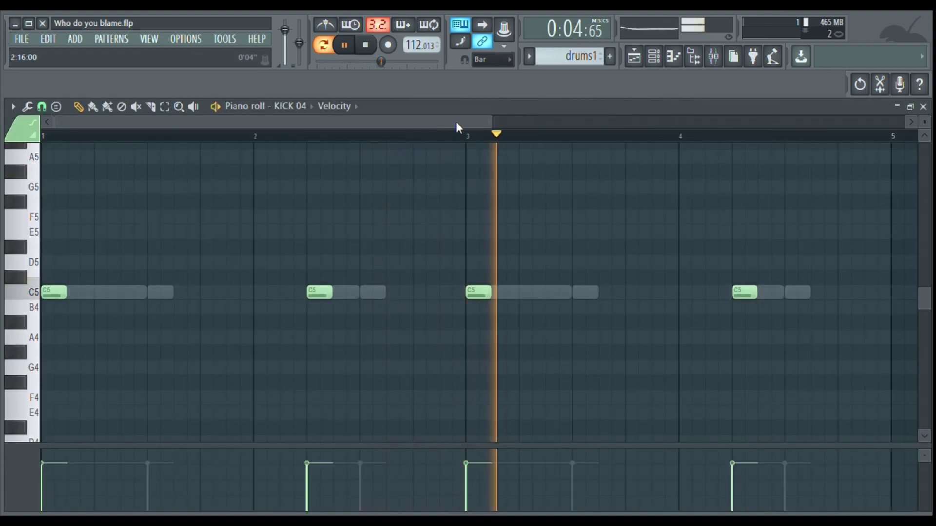
pyautogui.scroll(-2, 461, 147)
pyautogui.scroll(-1, 461, 147)
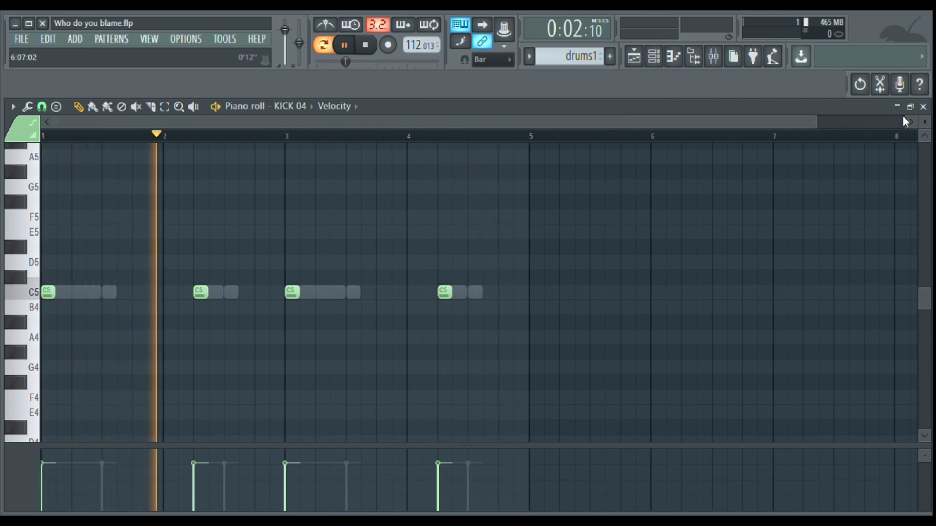
pyautogui.click(928, 110)
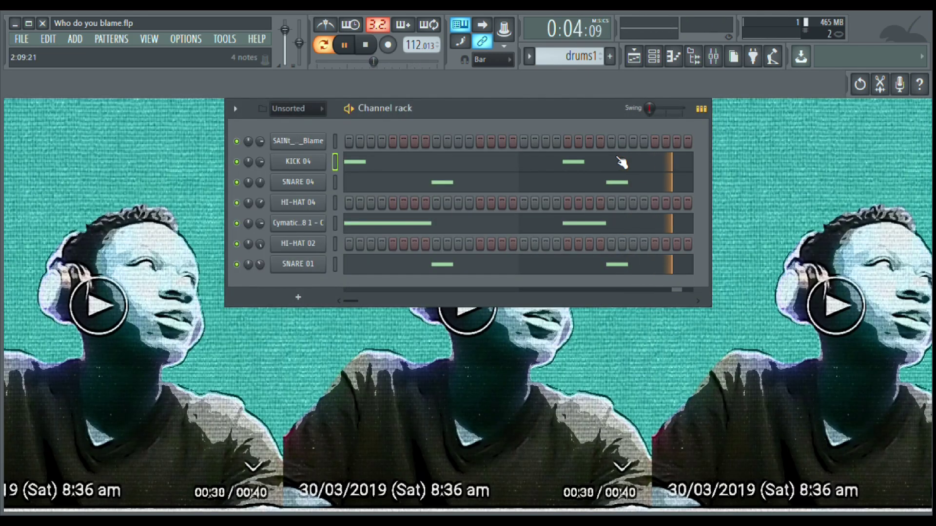
# Examine the SNARE 04, Cymatics - Uzi 808 and SNARE 01 notes of the drums1 pattern one after another in the piano roll
pyautogui.click(446, 183)
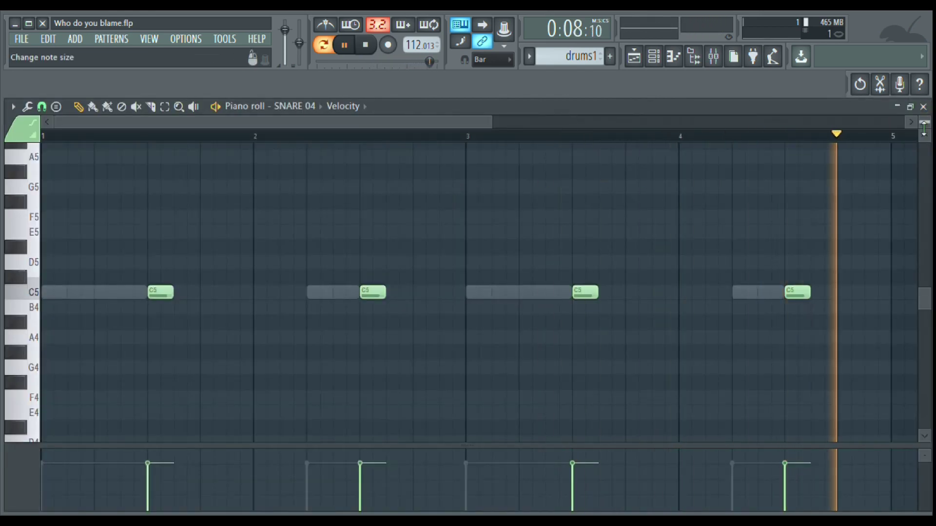
pyautogui.click(923, 106)
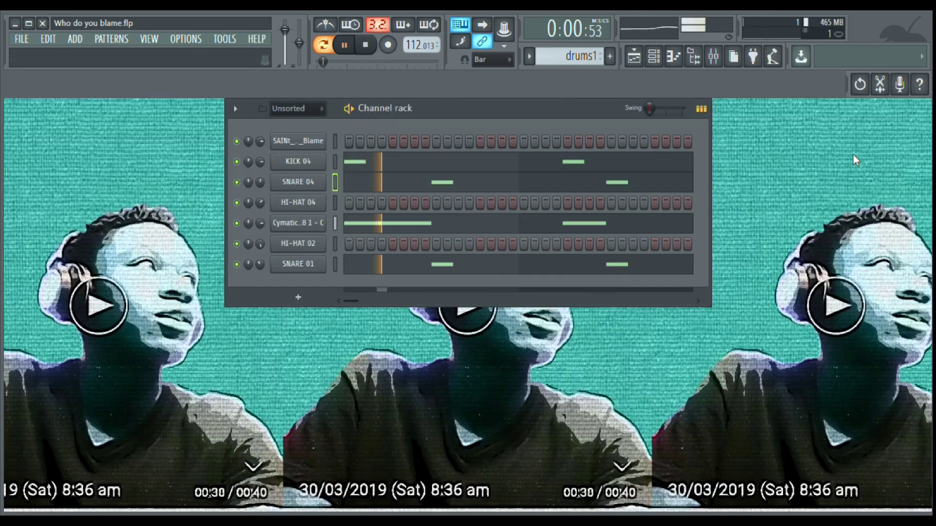
pyautogui.click(416, 229)
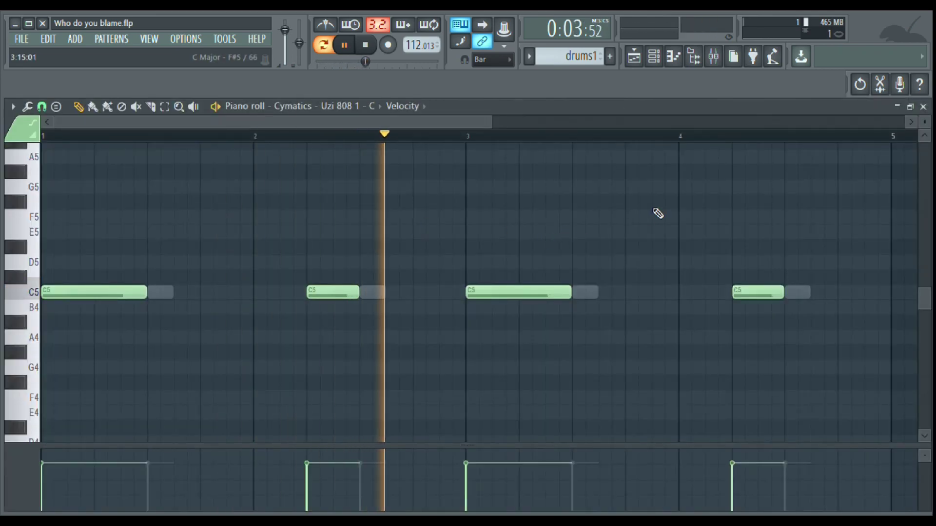
pyautogui.click(924, 108)
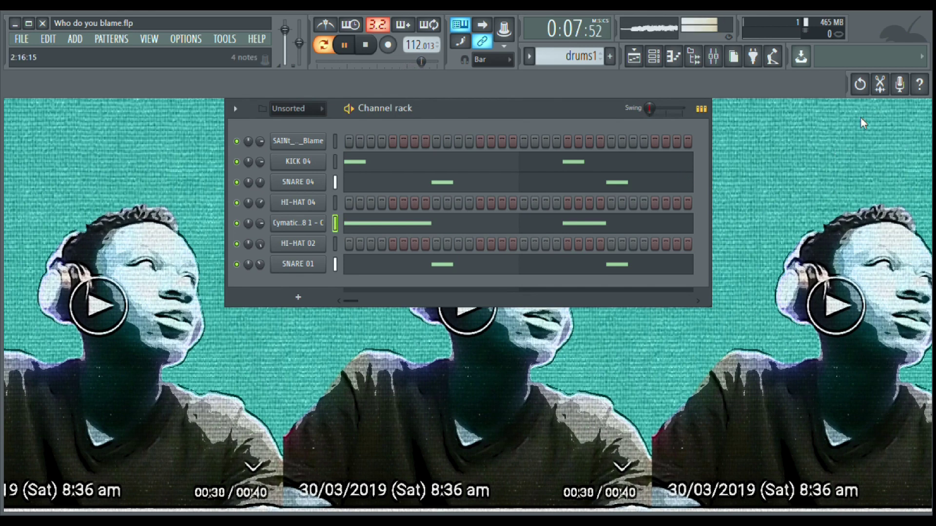
pyautogui.click(444, 265)
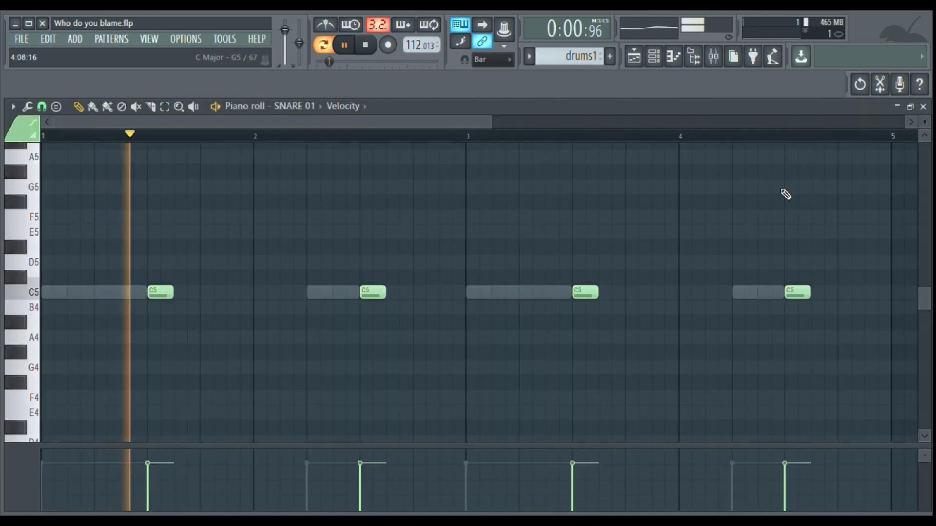
pyautogui.click(923, 107)
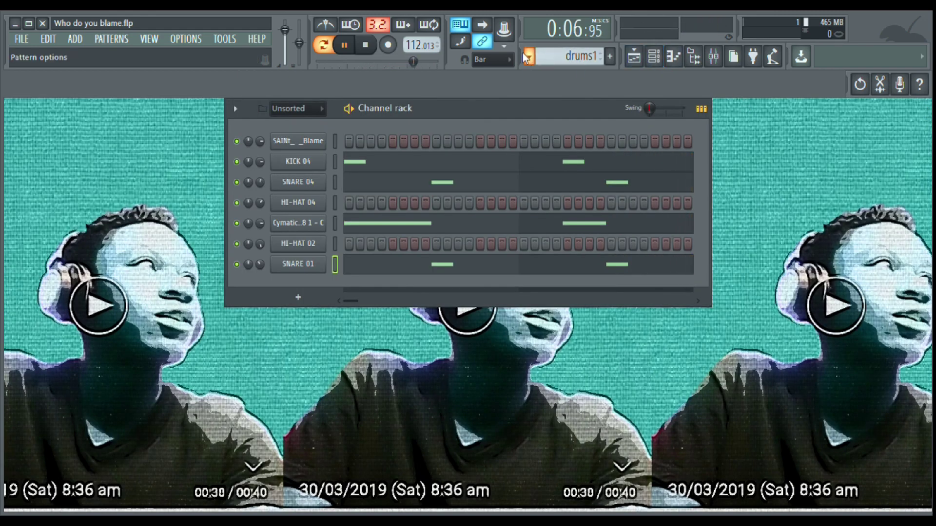
# Switch to the drums1 #2 pattern and examine its KICK 04 notes in the piano roll
pyautogui.click(554, 101)
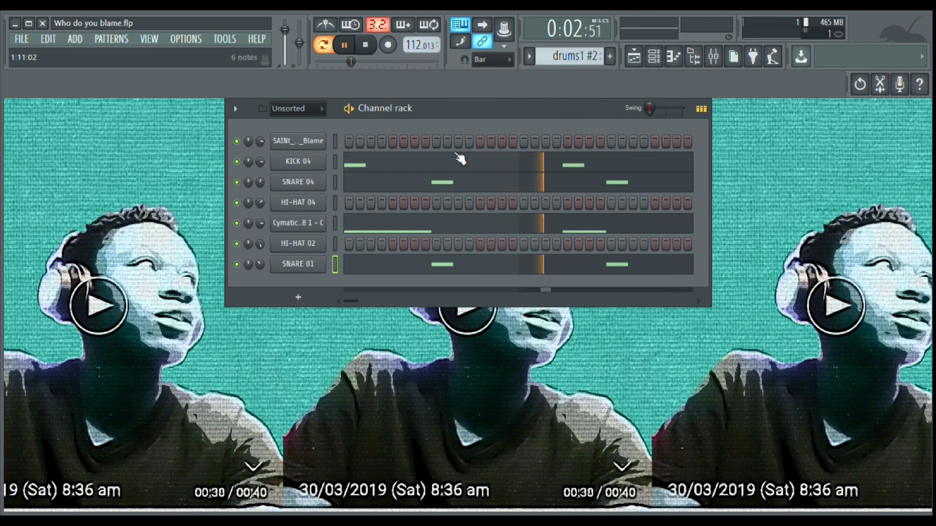
pyautogui.click(430, 166)
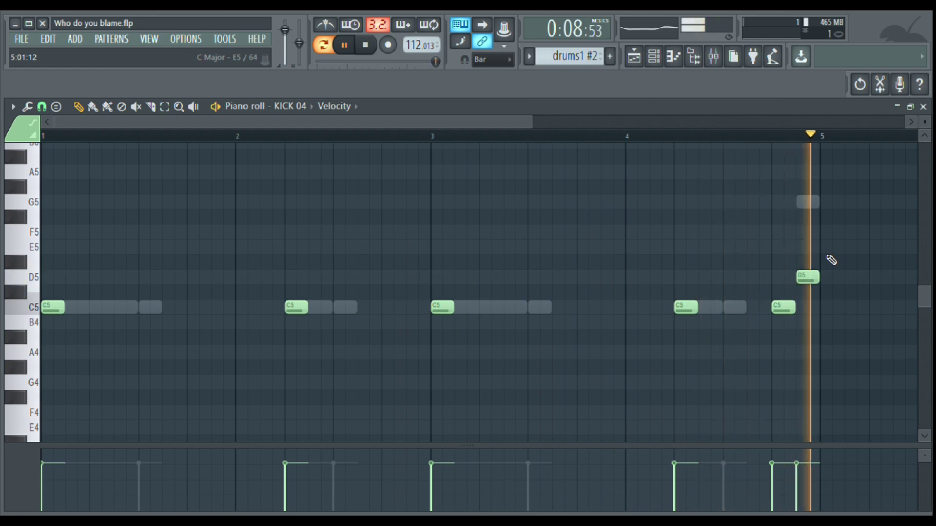
pyautogui.click(922, 106)
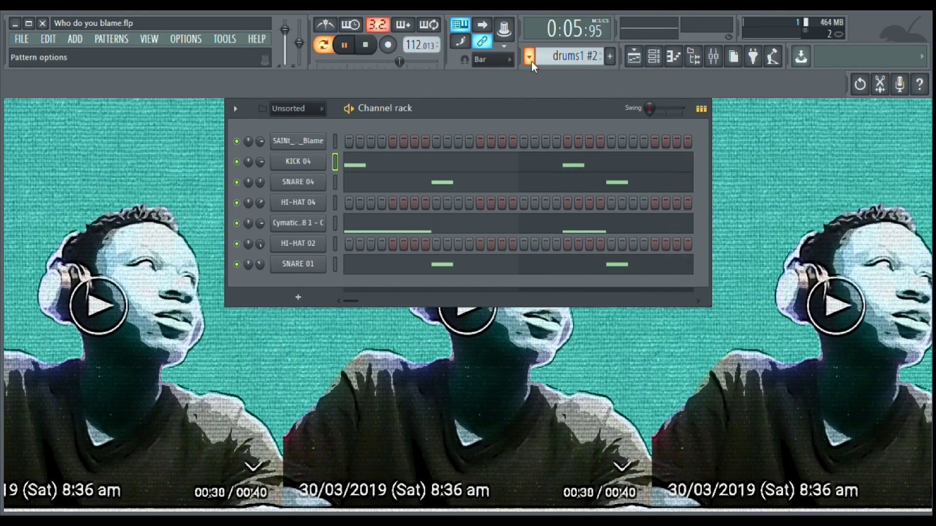
# Examine the HI-HAT 02 notes of the hihat roll pattern in the piano roll and switch to the hihats pattern to listen to it
pyautogui.click(553, 111)
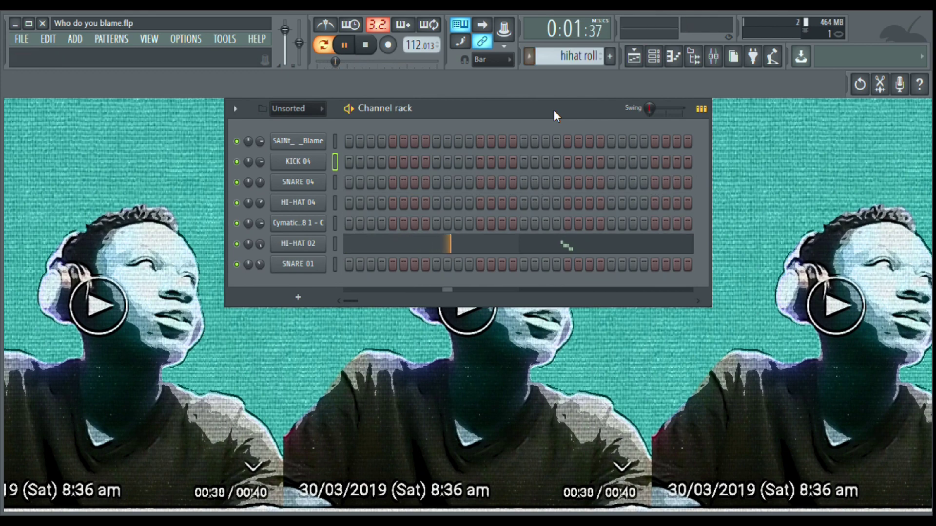
pyautogui.click(441, 247)
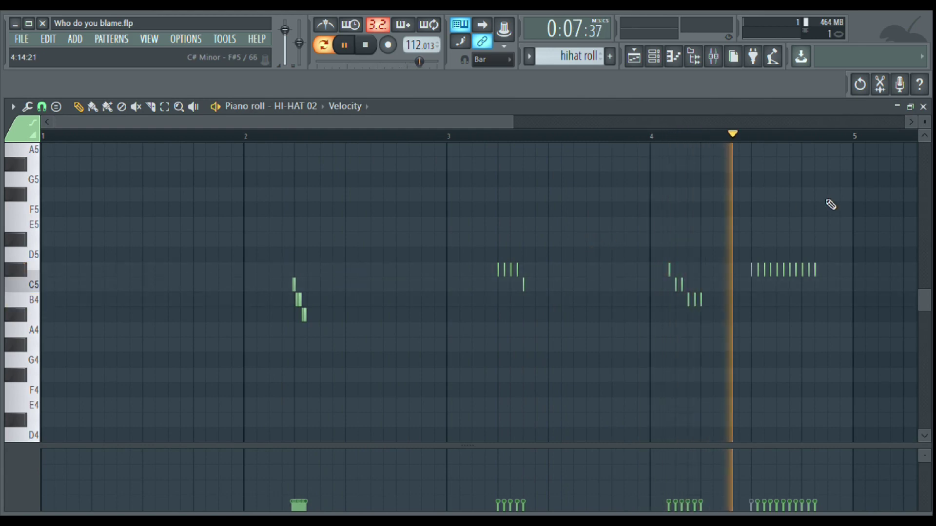
pyautogui.click(922, 106)
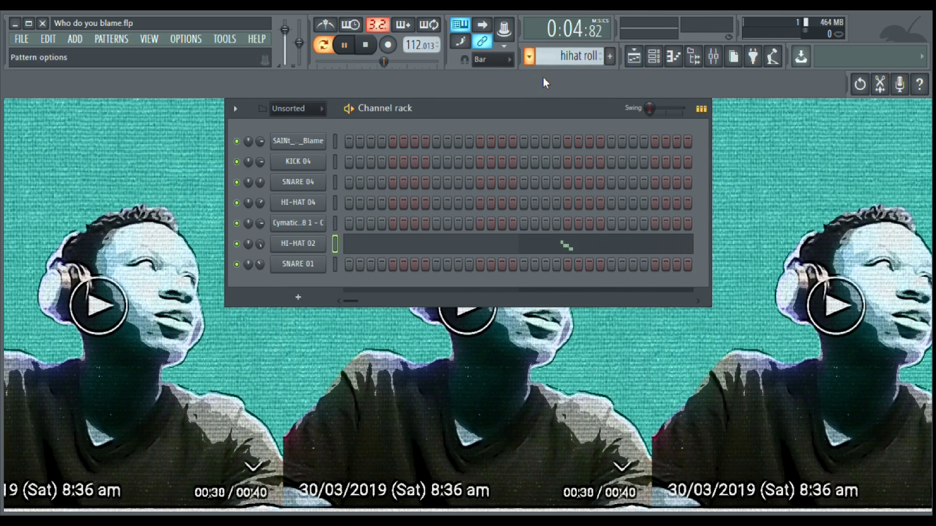
pyautogui.click(532, 107)
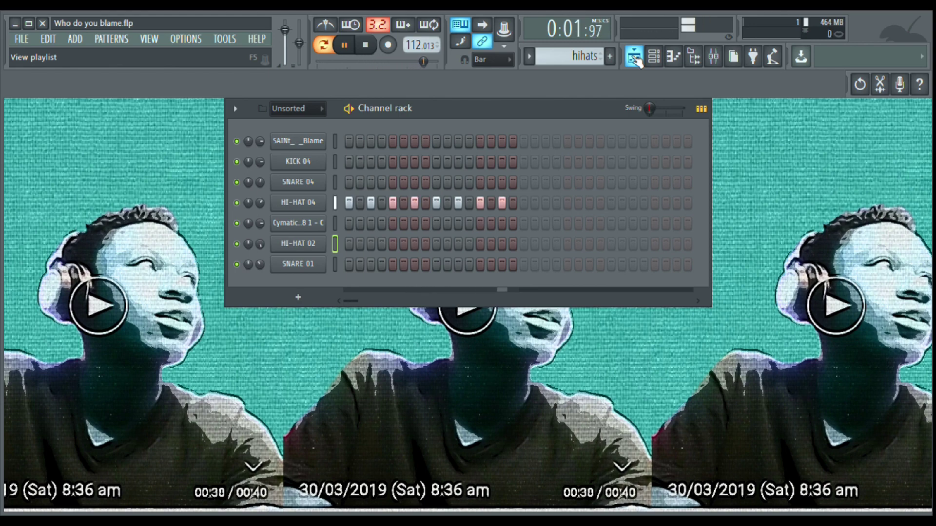
# End the solo on Track 10 in the playlist and mute Track 10 and Track 1
pyautogui.click(635, 58)
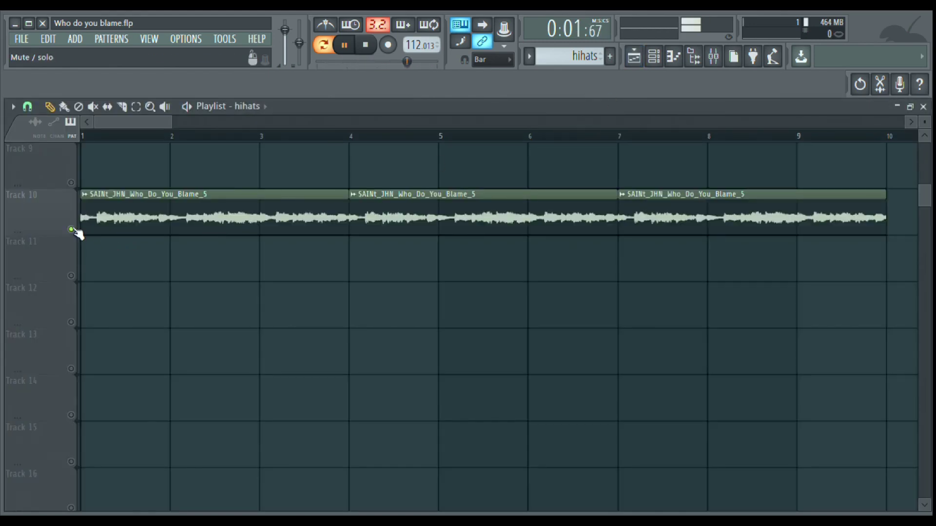
pyautogui.keyDown('ctrl'); pyautogui.click(72, 229); pyautogui.keyUp('ctrl')
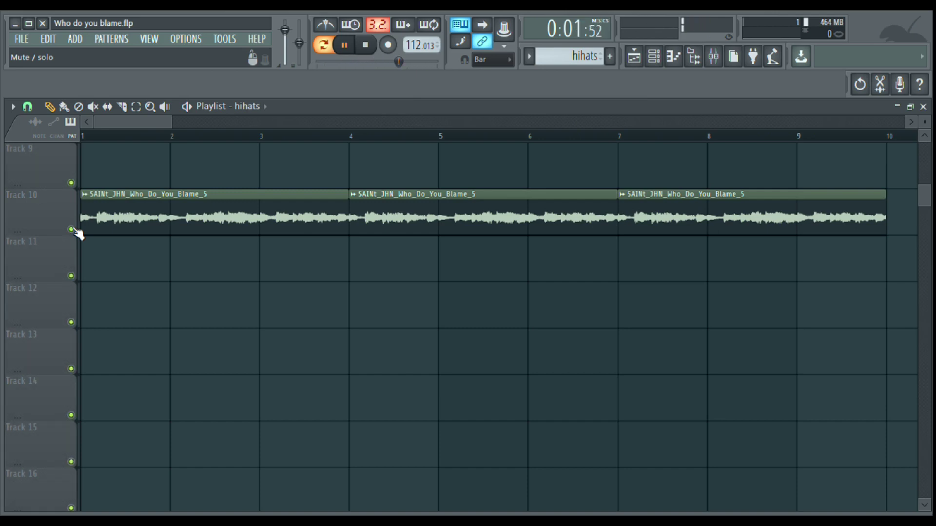
pyautogui.click(73, 230)
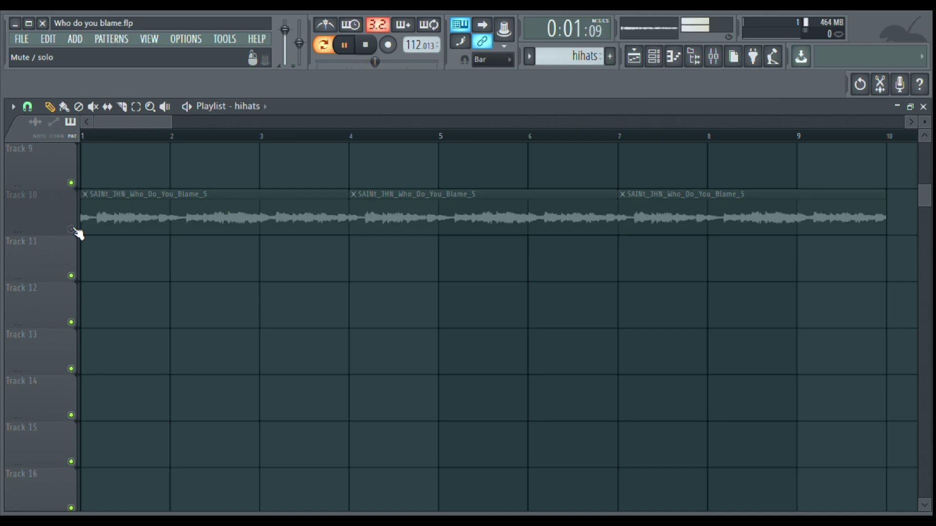
pyautogui.scroll(9, 78, 234)
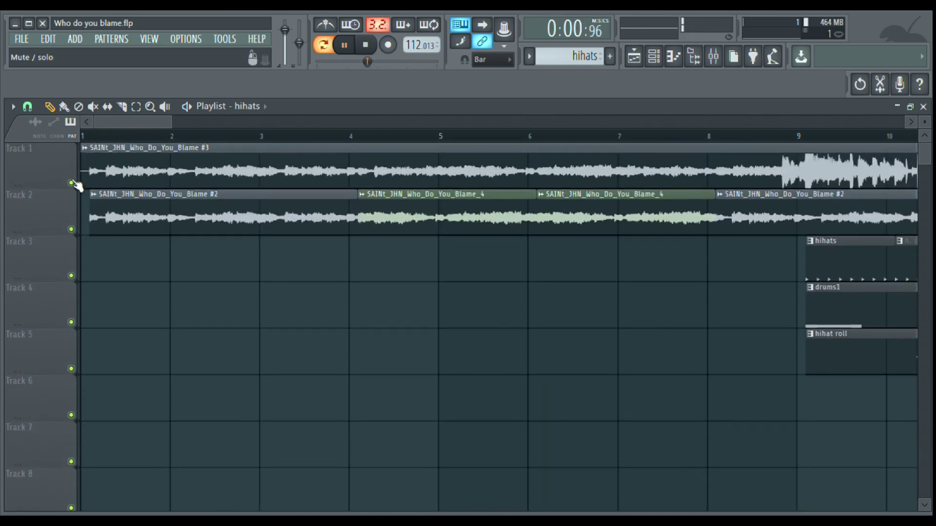
pyautogui.click(73, 184)
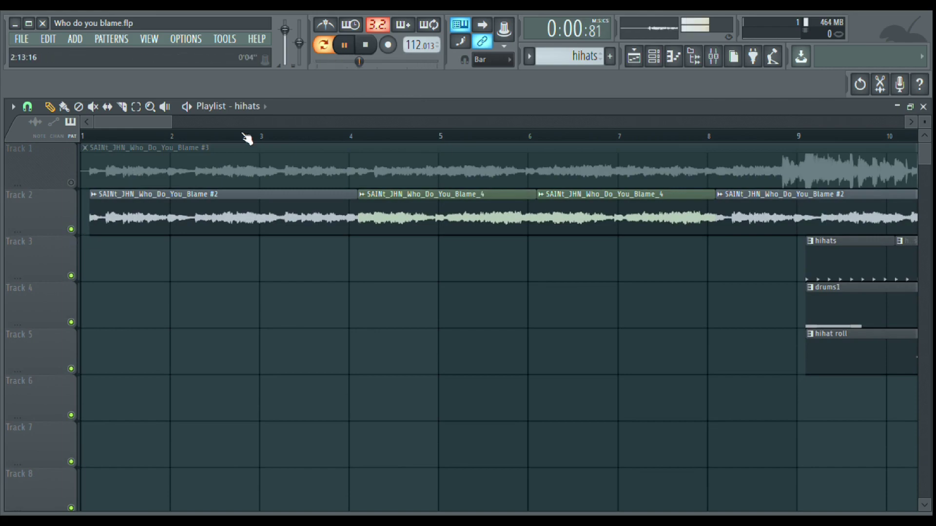
# Examine the full playlist arrangement of the looped sample and the drum patterns on Tracks 2 to 5
pyautogui.scroll(-5, 246, 139)
pyautogui.scroll(-3, 247, 173)
pyautogui.scroll(2, 247, 173)
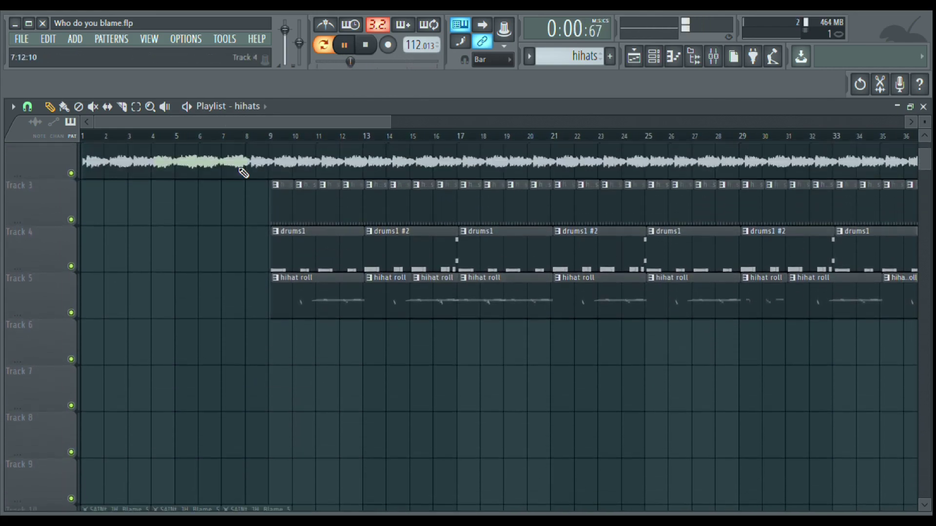
pyautogui.scroll(1, 245, 171)
pyautogui.scroll(-3, 250, 141)
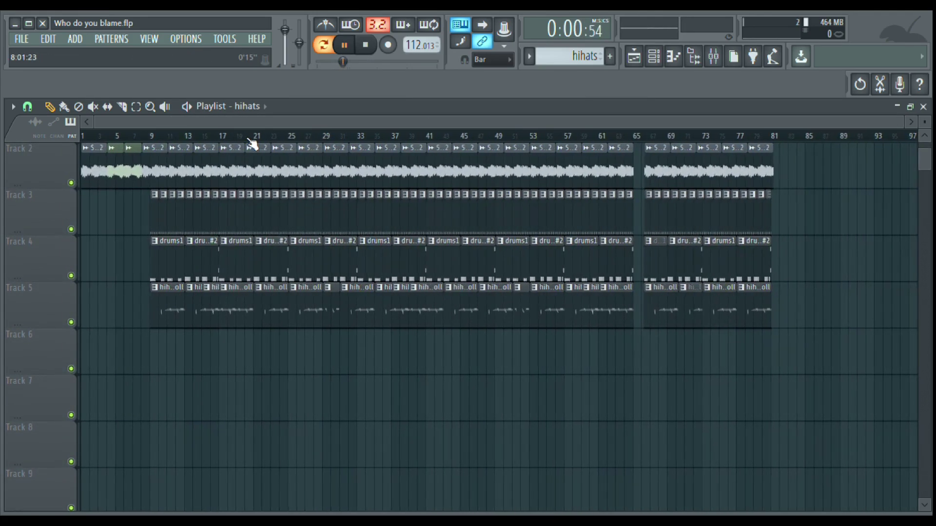